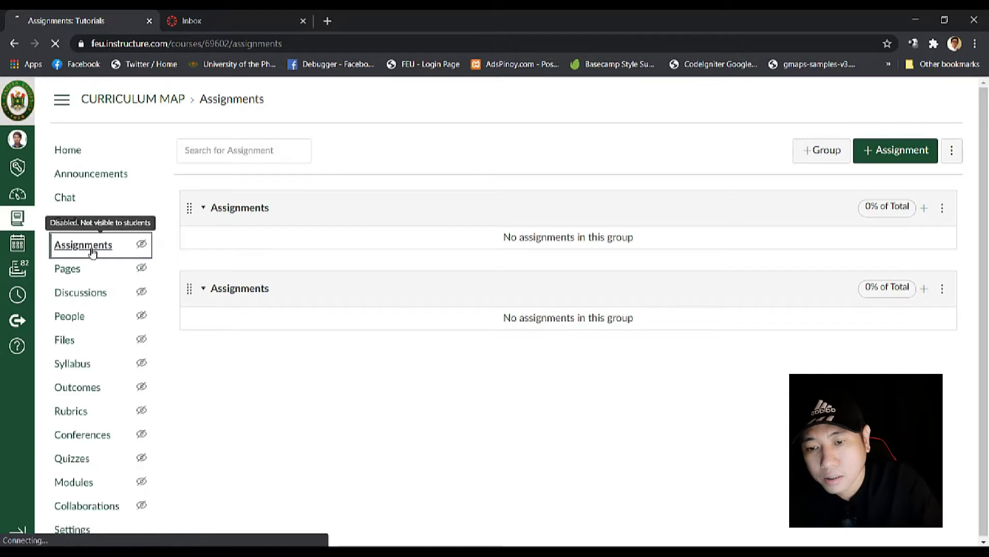
# Create a new assignment in the course and name it "CHapter 1 - Activity 1".
pyautogui.click(900, 158)
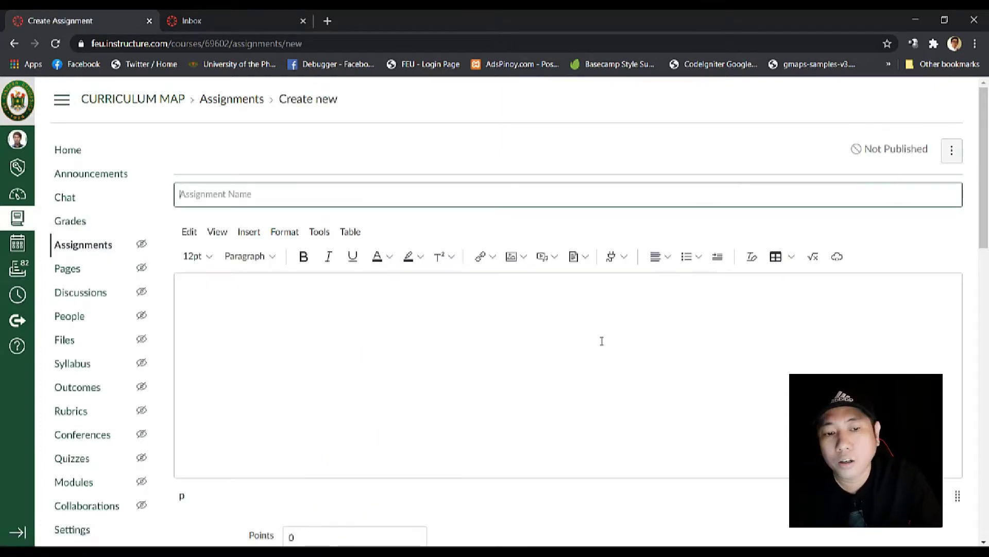
pyautogui.click(466, 196)
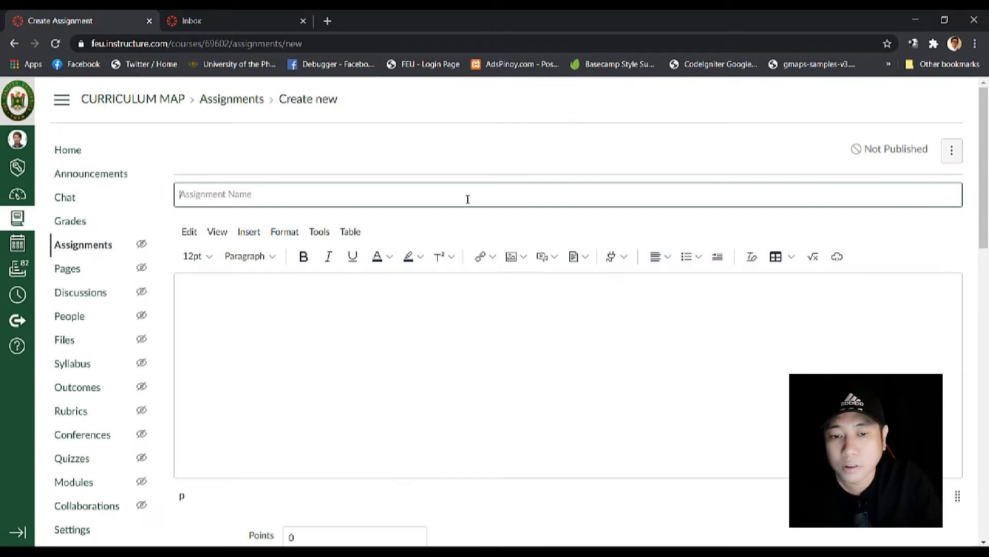
pyautogui.write('Chapter 1')
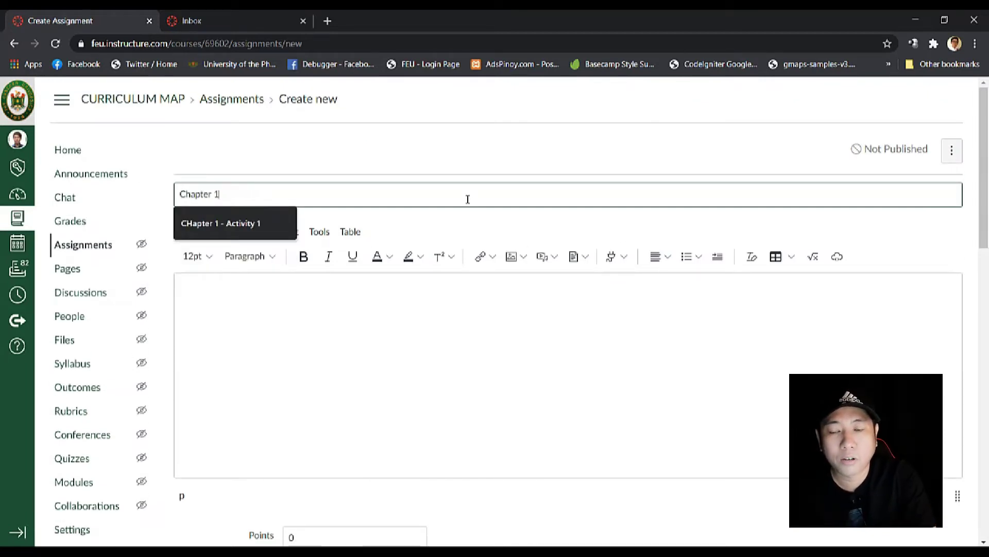
pyautogui.press('Down')
pyautogui.press('Return')
# Write the assignment description as two numbered lines, "1. Eto eto" and "2. Ayan ayan".
pyautogui.click(456, 338)
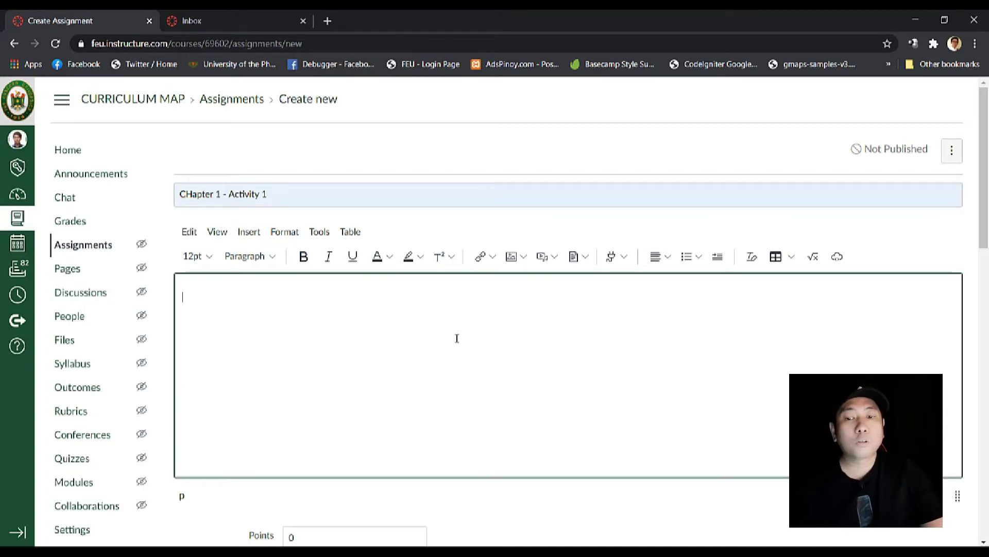
pyautogui.write('1. Et')
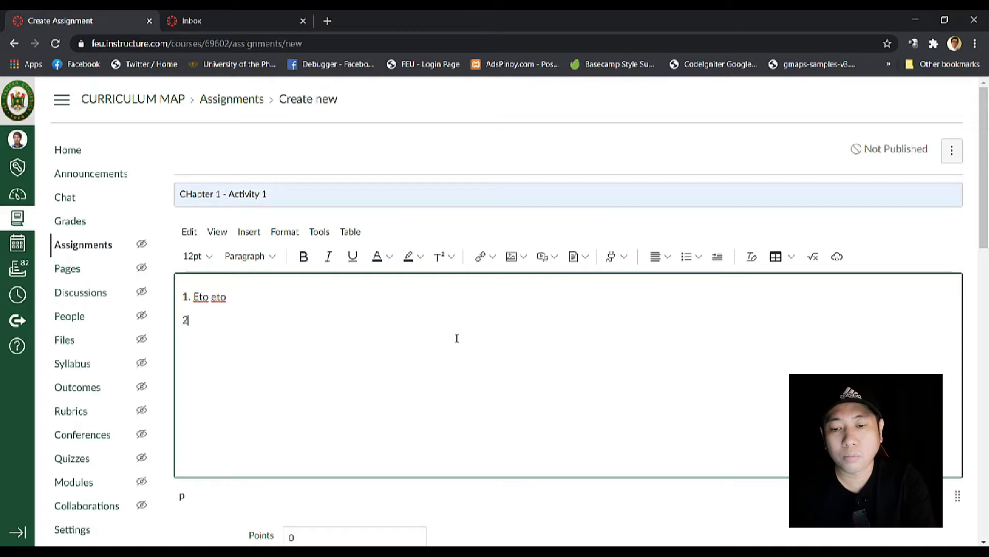
pyautogui.write('o eto 2. Ayan ay')
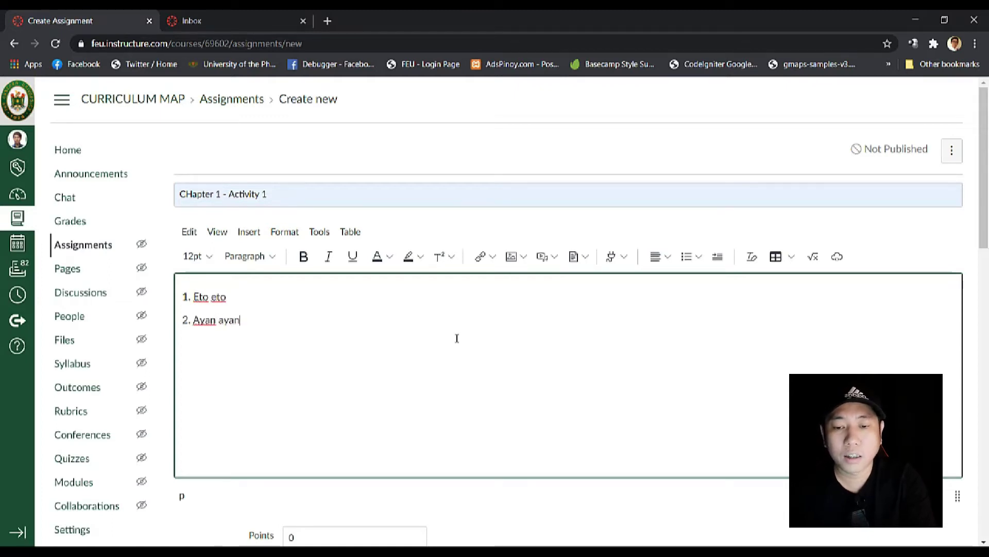
pyautogui.click(248, 232)
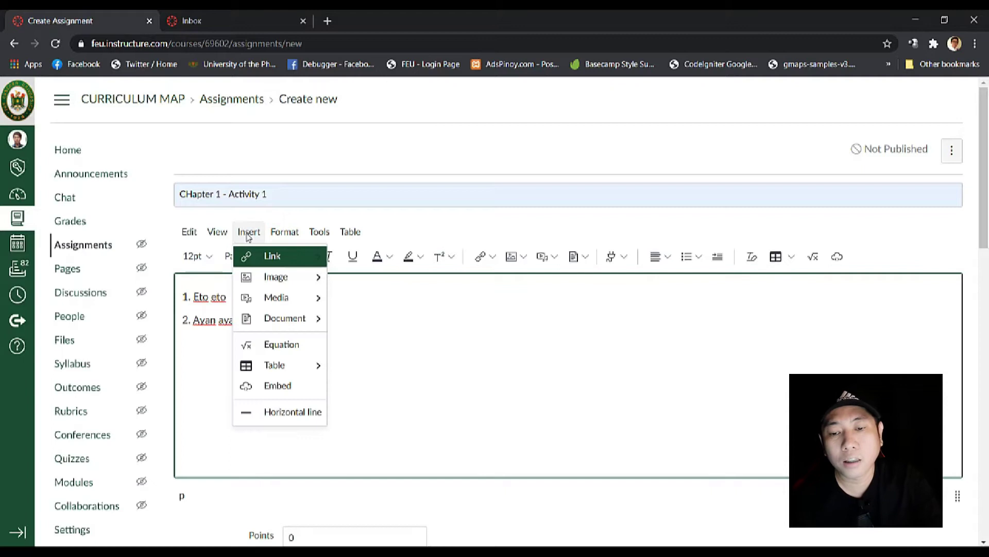
pyautogui.moveTo(287, 329)
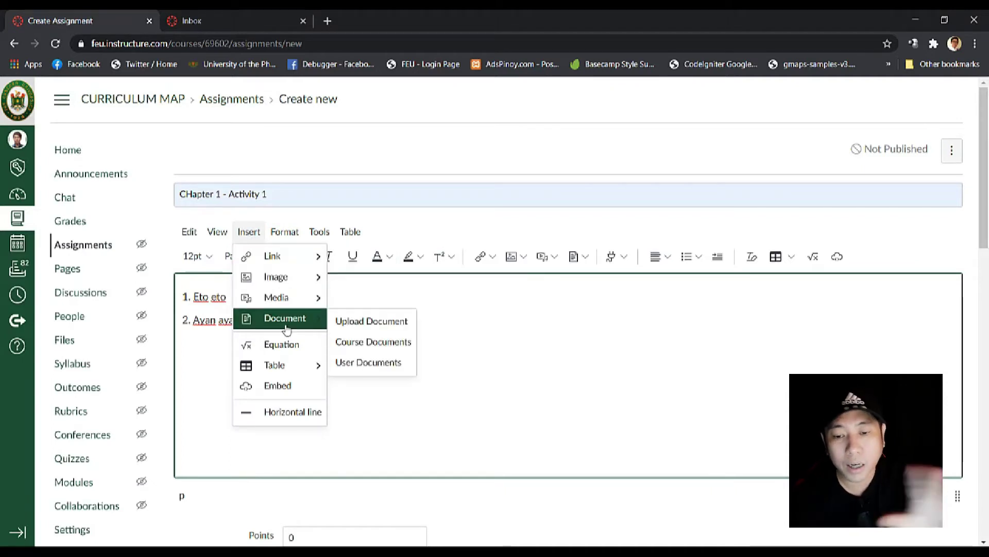
pyautogui.click(497, 436)
# Set the assignment's points to 100 and display its grade as Percentage.
pyautogui.scroll(-4, 497, 438)
pyautogui.click(342, 347)
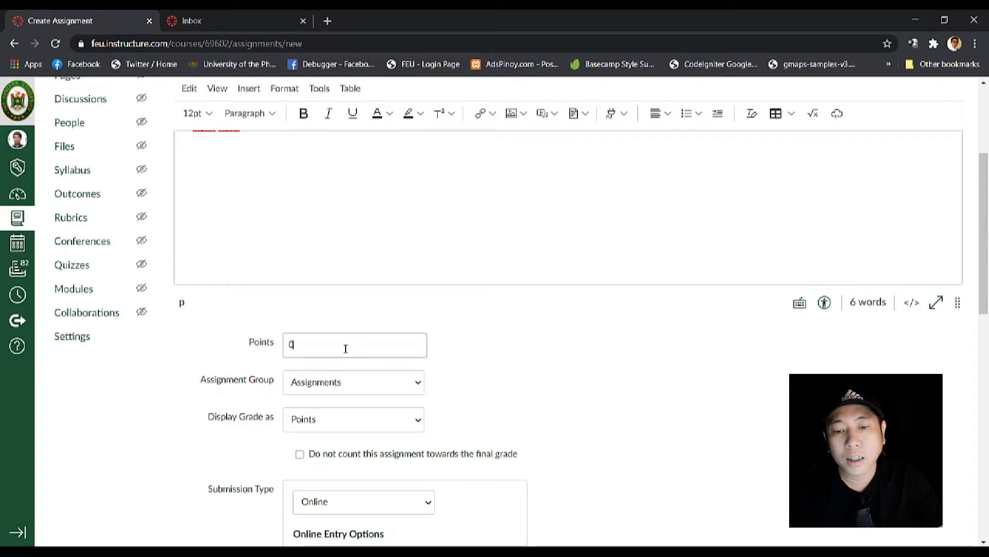
pyautogui.write('10')
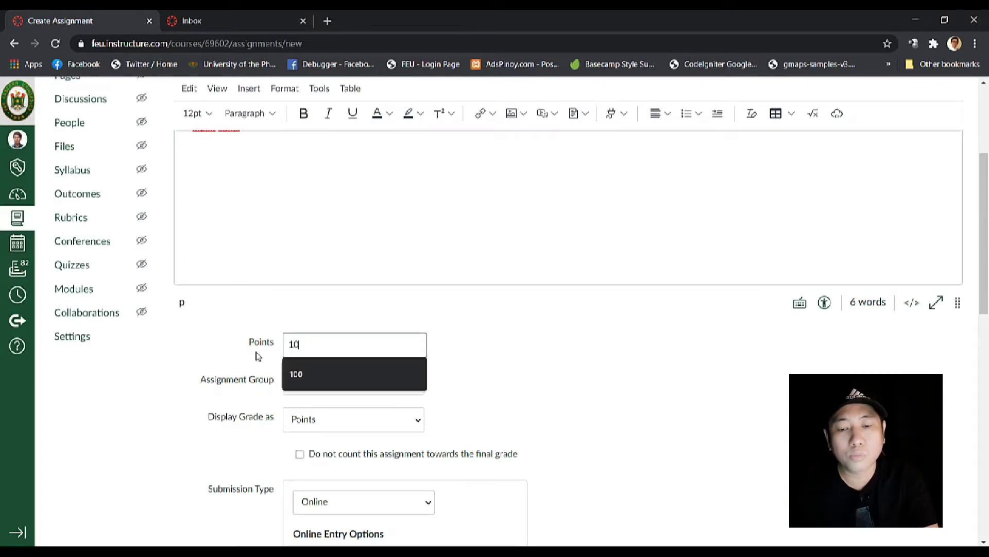
pyautogui.write('0')
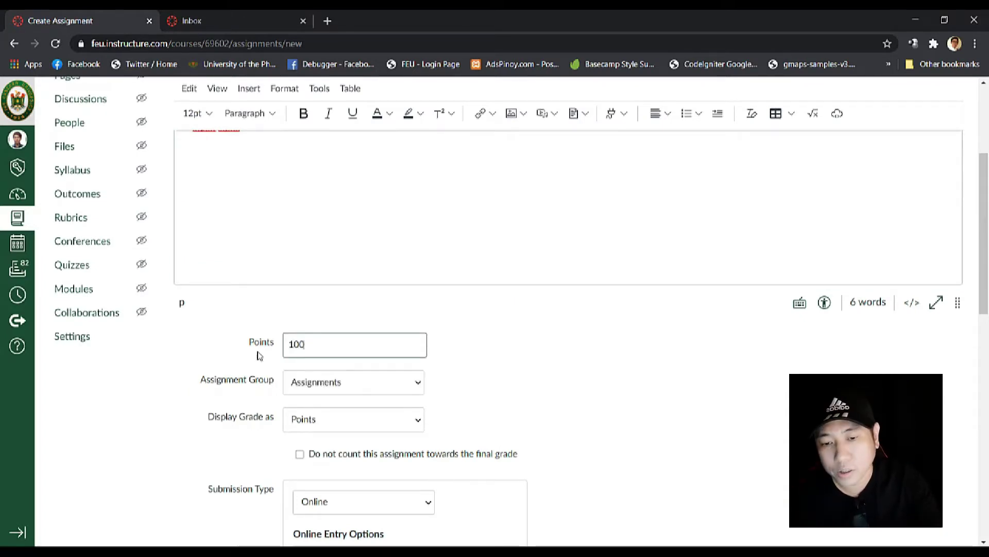
pyautogui.click(325, 424)
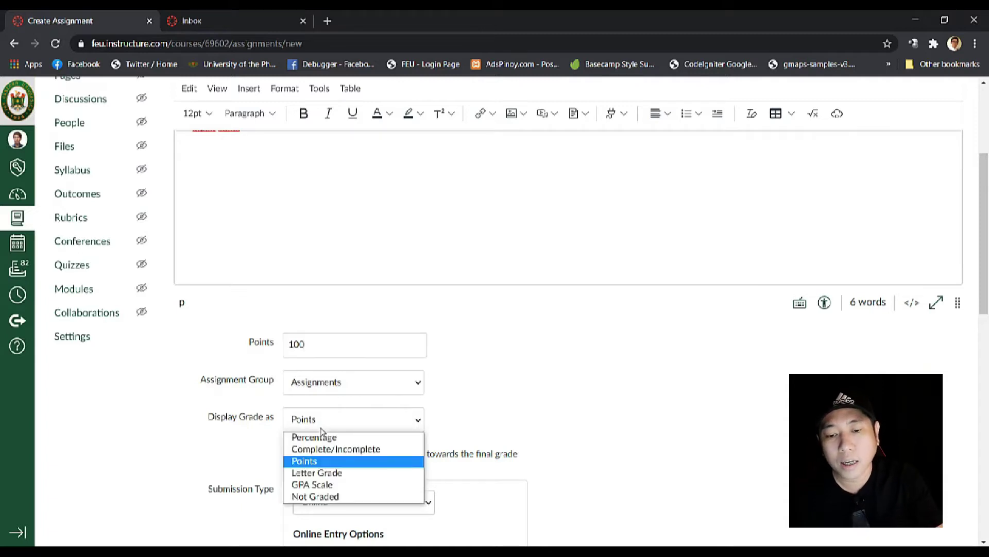
pyautogui.click(323, 438)
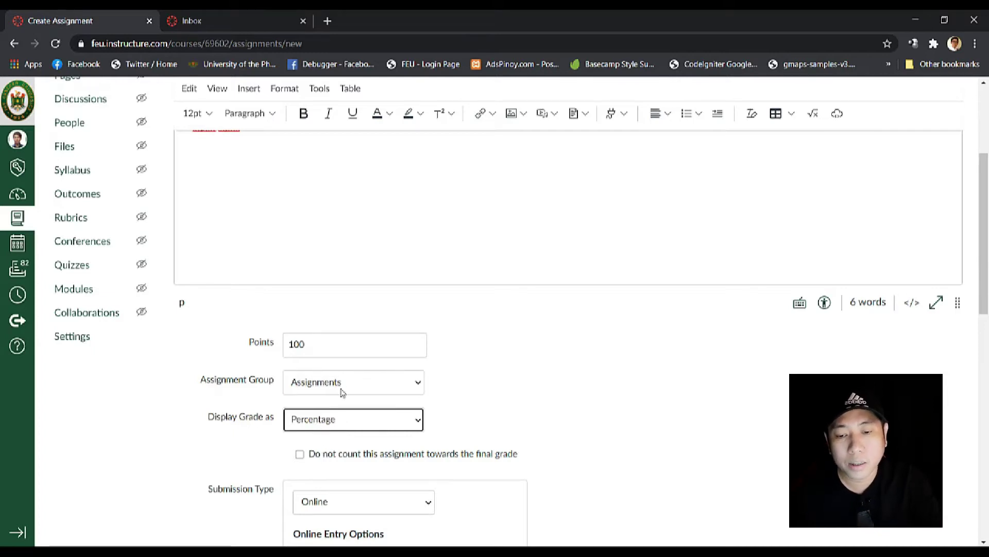
# Switch the submission type to No Submission and set it back to Online.
pyautogui.scroll(-6, 464, 401)
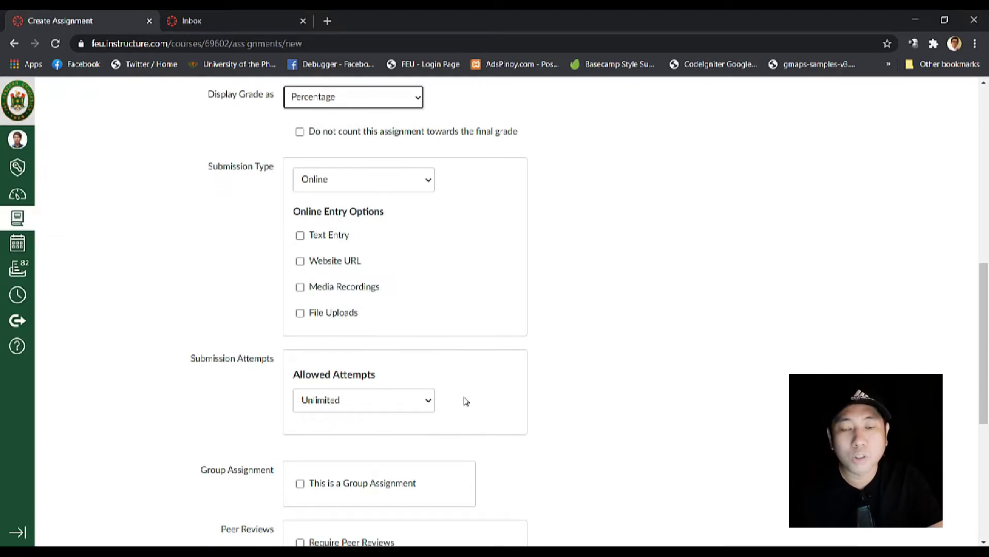
pyautogui.click(366, 187)
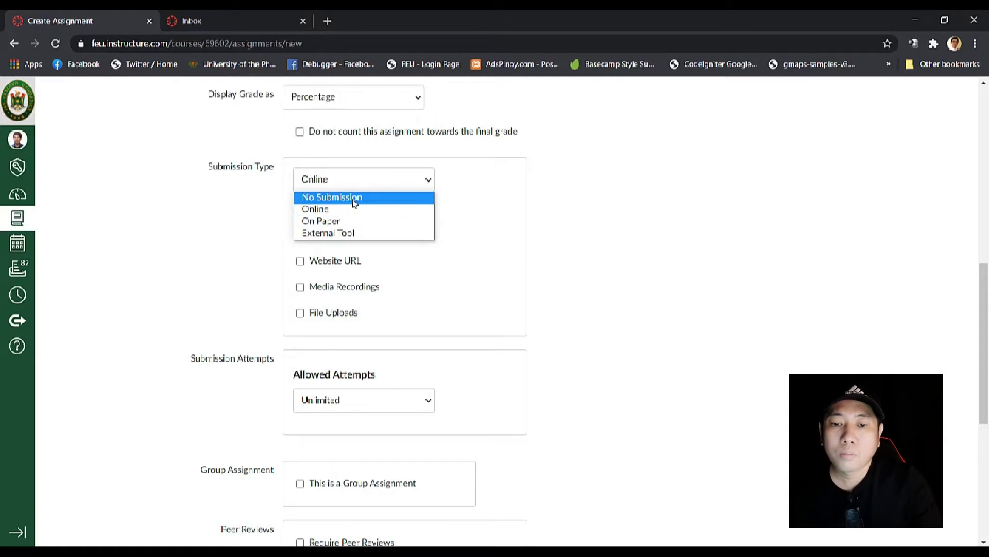
pyautogui.click(354, 198)
pyautogui.click(355, 184)
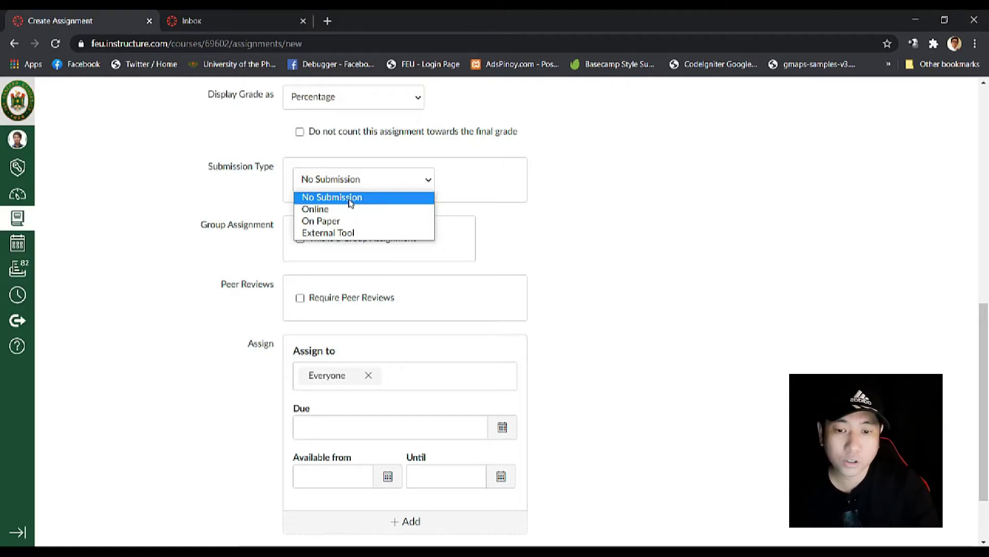
pyautogui.click(349, 203)
pyautogui.click(320, 176)
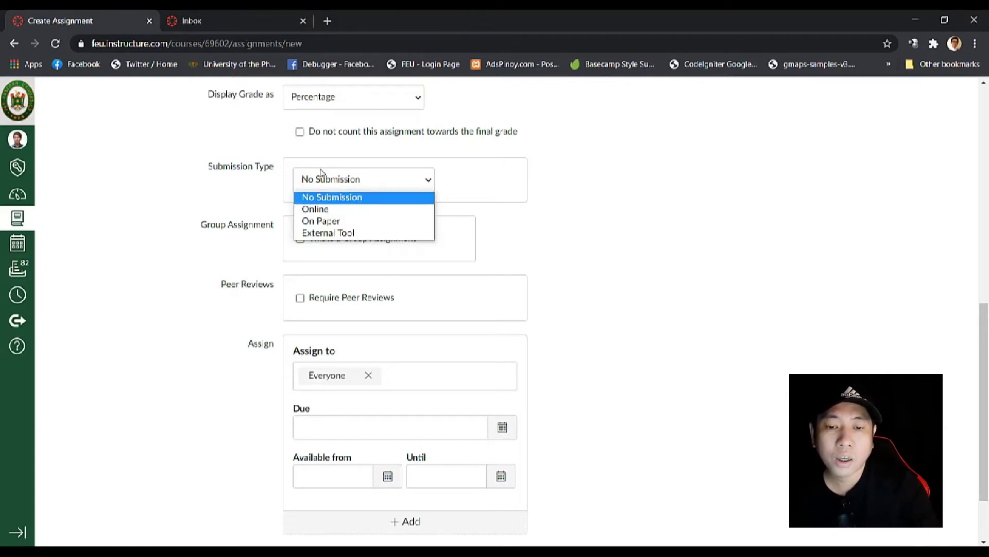
pyautogui.click(320, 210)
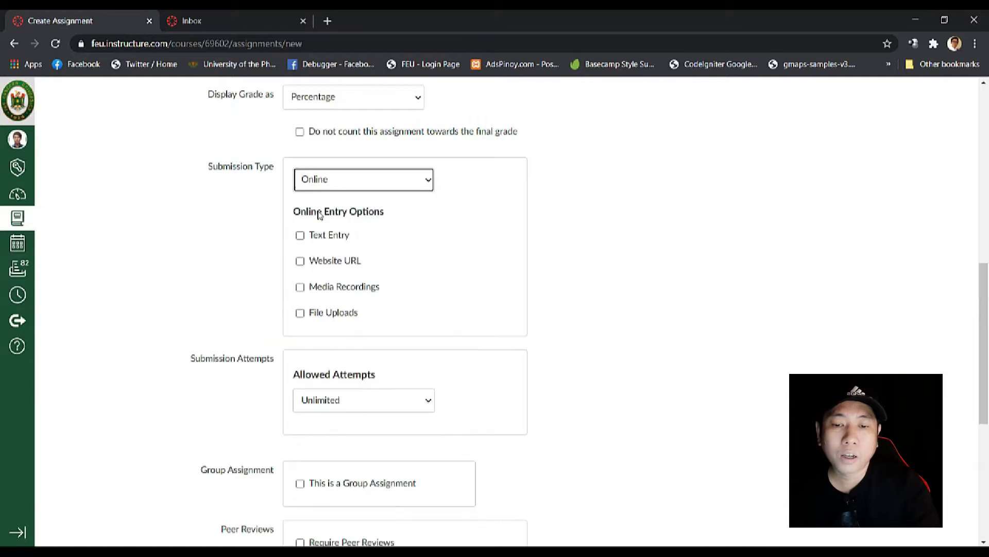
# Enable Text Entry, Website URL and Media Recordings as the online entry options.
pyautogui.click(345, 243)
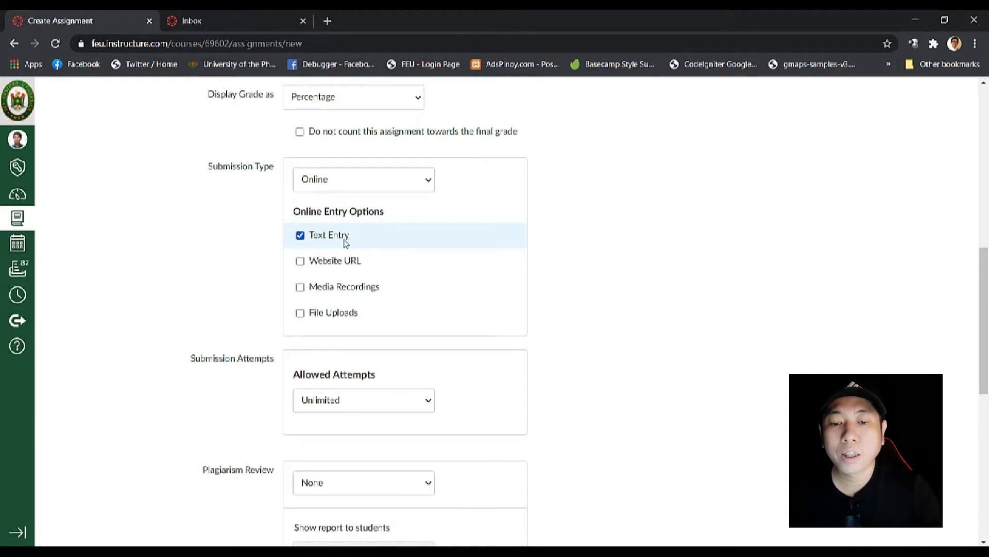
pyautogui.scroll(9, 735, 404)
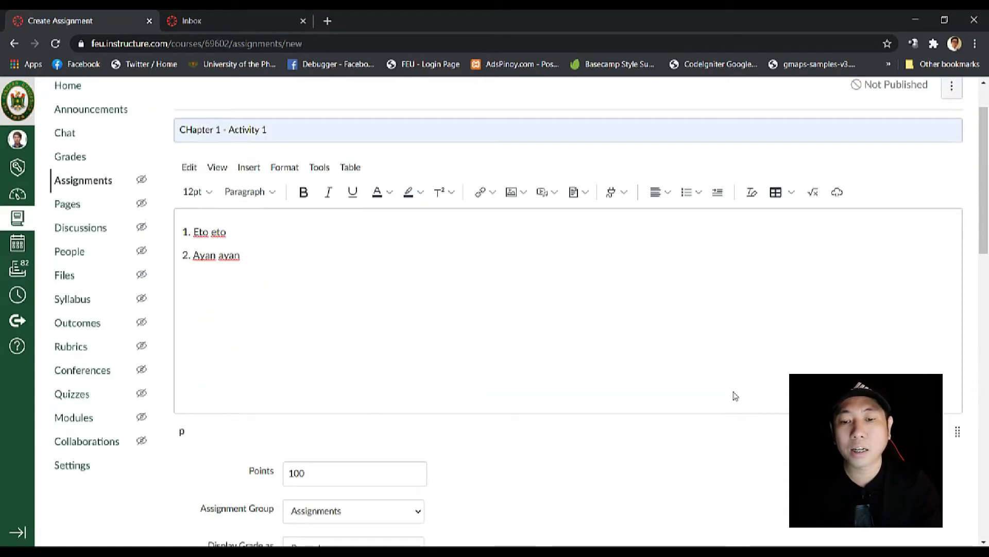
pyautogui.scroll(-8, 485, 327)
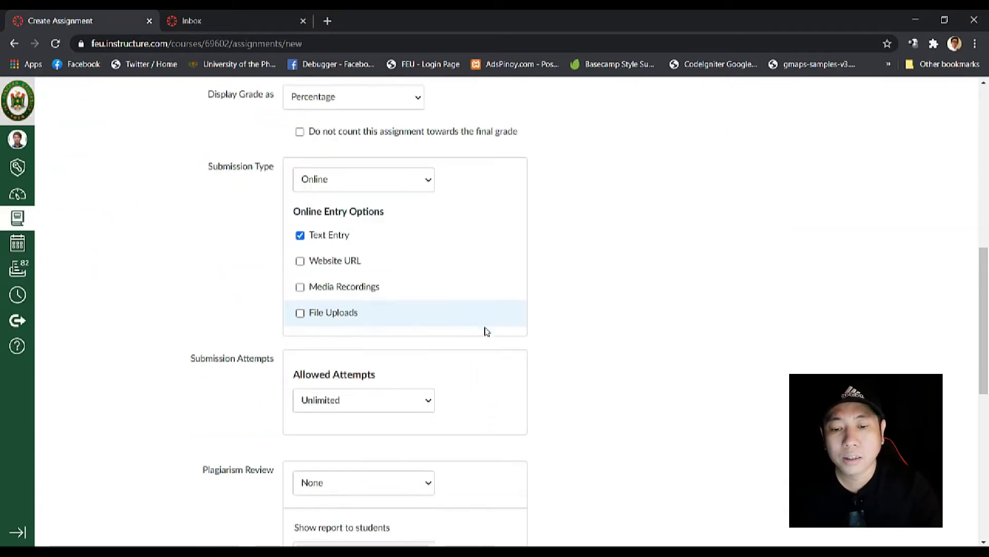
pyautogui.scroll(2, 486, 331)
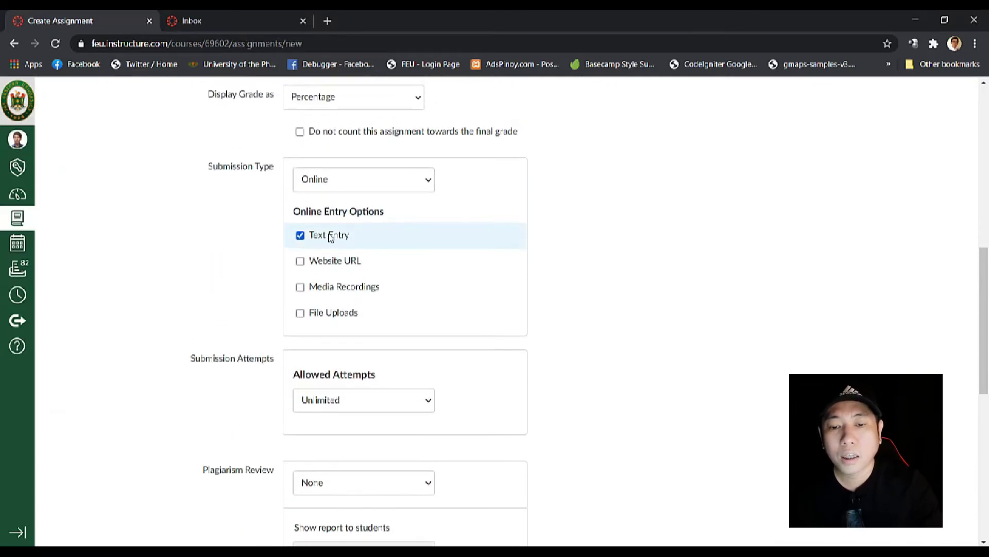
pyautogui.click(316, 262)
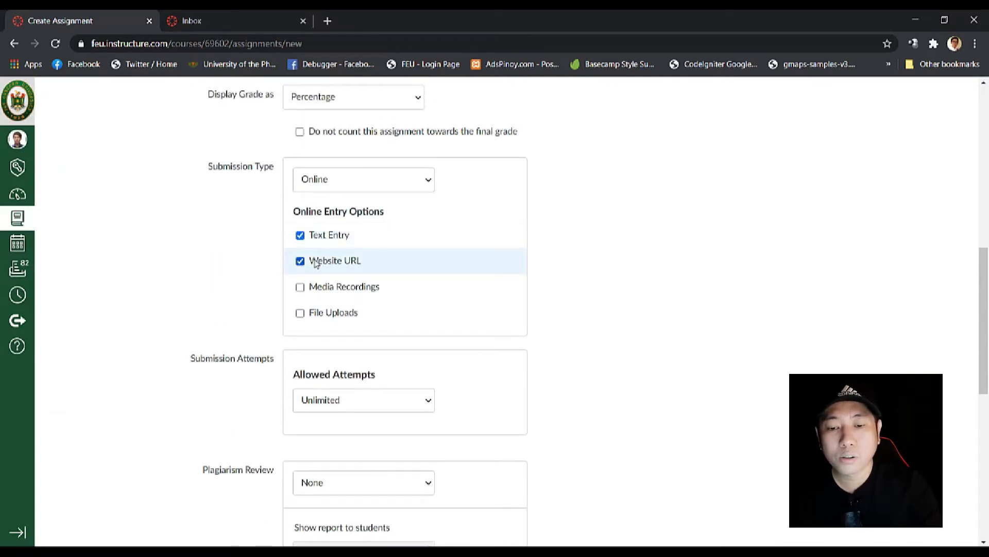
pyautogui.click(316, 289)
pyautogui.click(311, 313)
pyautogui.click(311, 314)
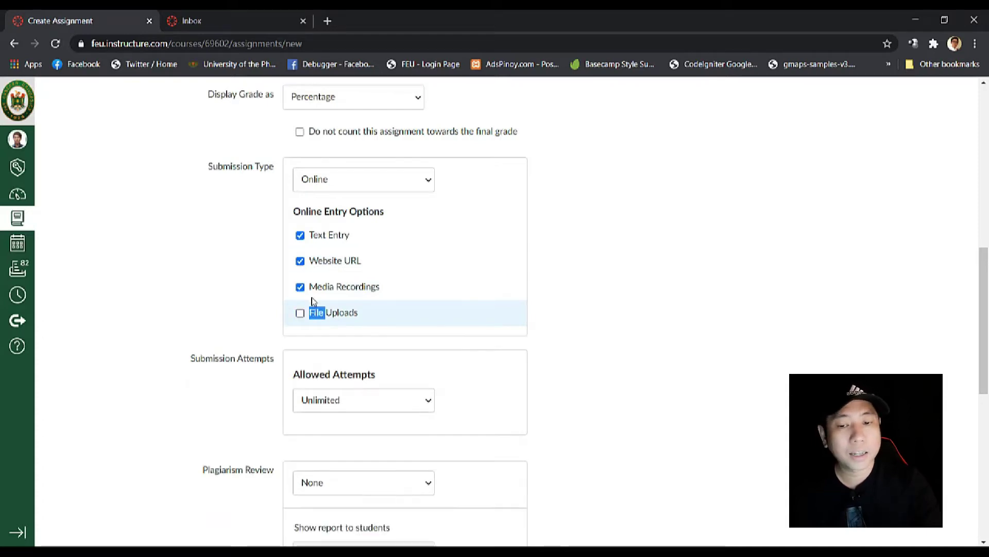
pyautogui.click(312, 288)
pyautogui.click(328, 266)
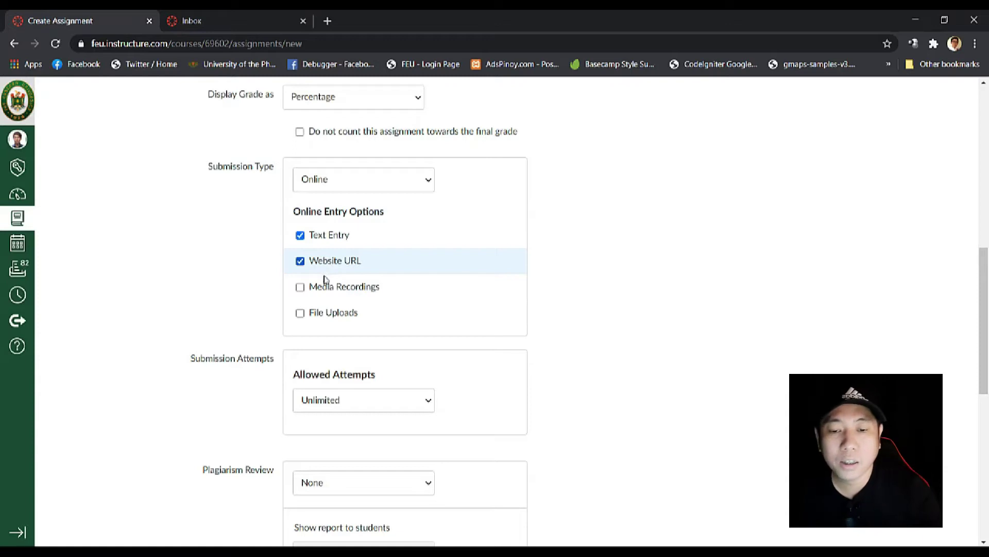
pyautogui.click(322, 284)
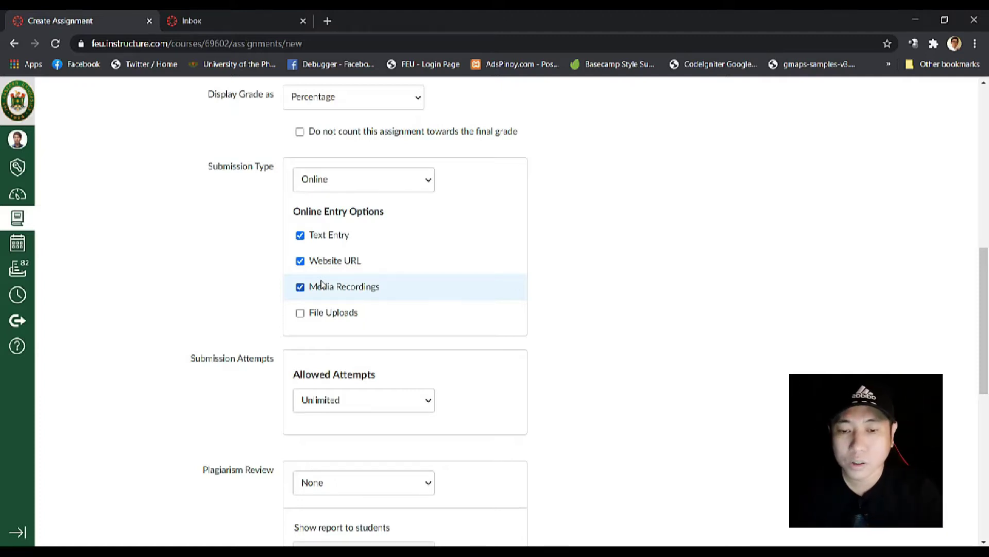
# Disable the Text Entry and Website URL options, keeping Media Recordings as the only entry option.
pyautogui.click(320, 260)
pyautogui.click(317, 236)
pyautogui.click(322, 259)
pyautogui.doubleClick(319, 236)
pyautogui.click(324, 261)
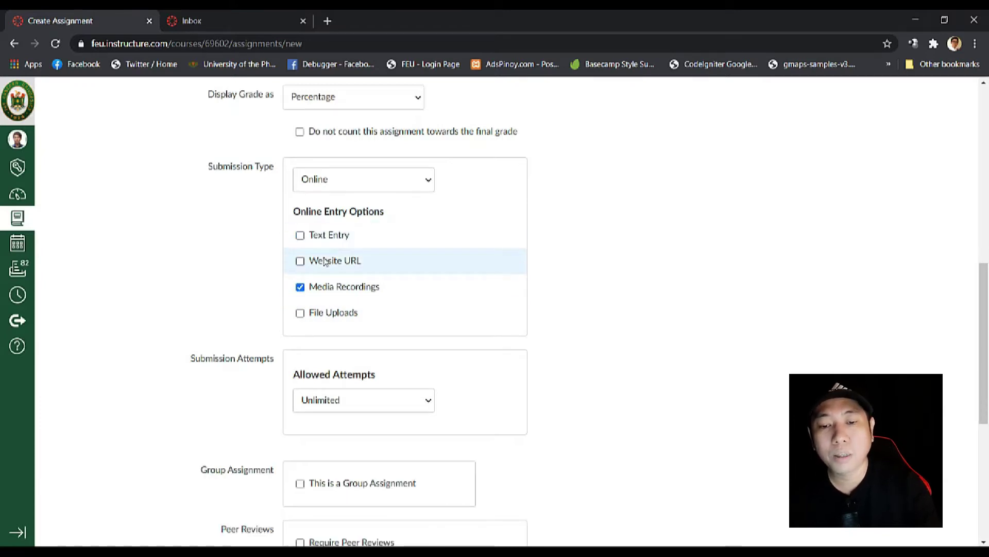
# Make File Uploads the only online entry option and turn on Restrict Upload File Types.
pyautogui.click(303, 322)
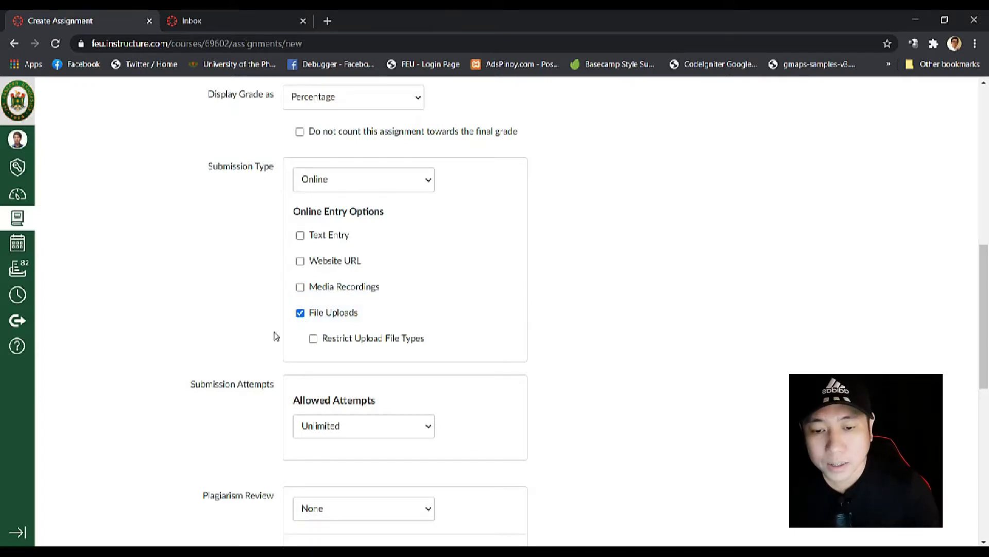
pyautogui.click(314, 340)
pyautogui.click(335, 363)
pyautogui.click(606, 344)
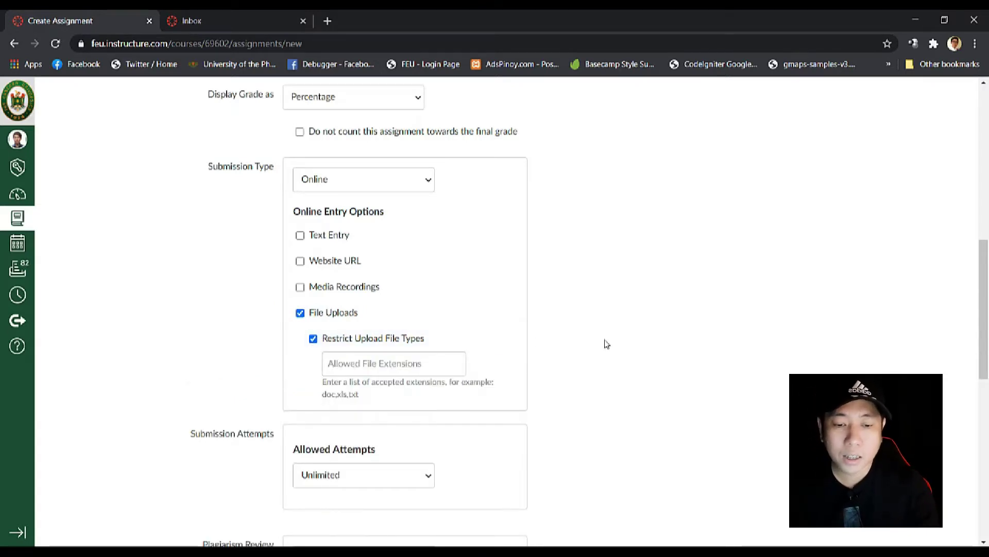
# Enter pdf and docx, separated by a comma, as the allowed file extensions.
pyautogui.click(355, 365)
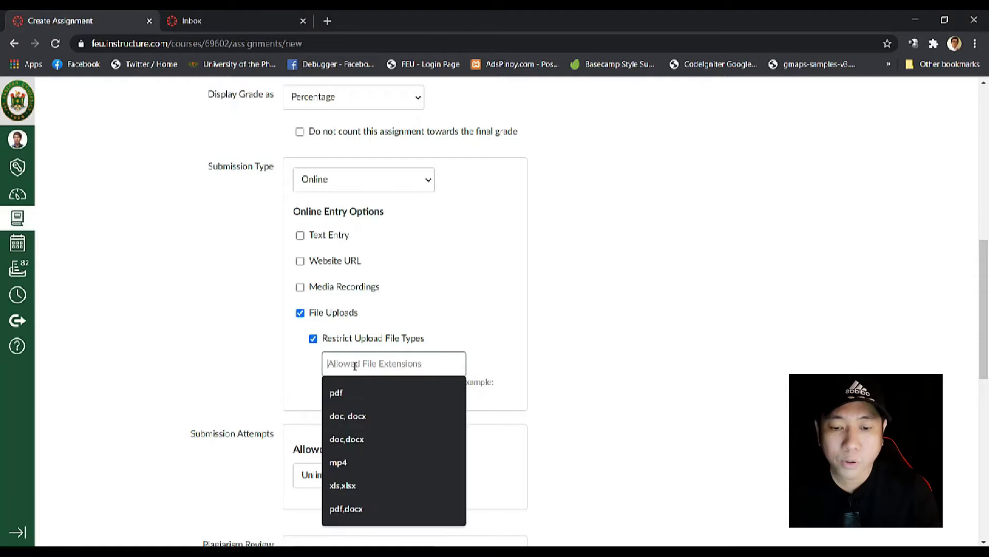
pyautogui.click(597, 319)
pyautogui.click(399, 372)
pyautogui.write('pdf')
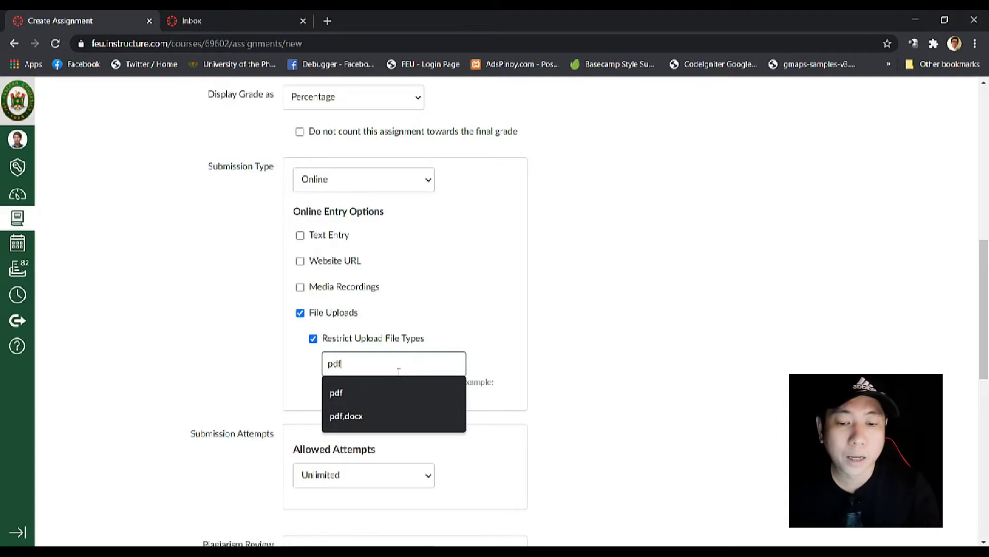
pyautogui.write(',docx')
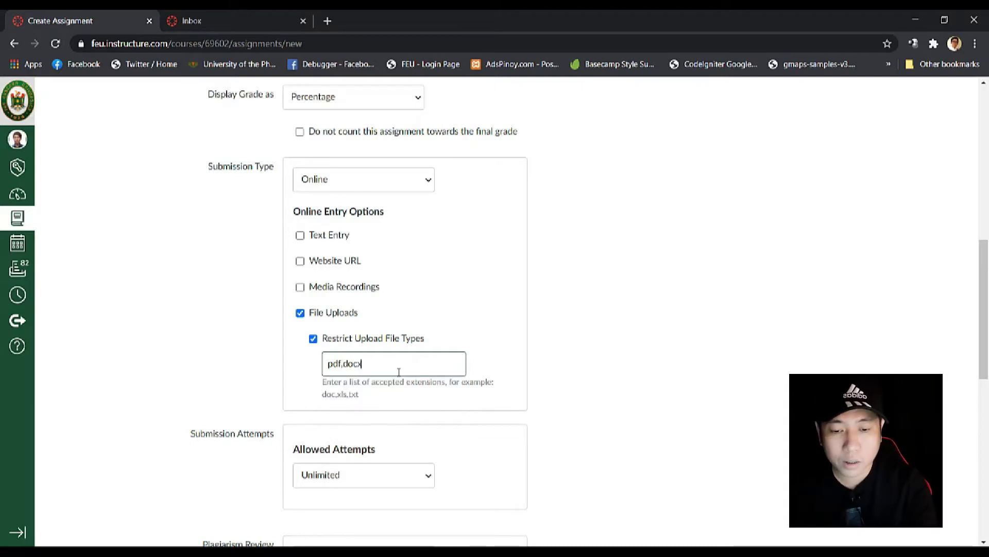
pyautogui.write(',')
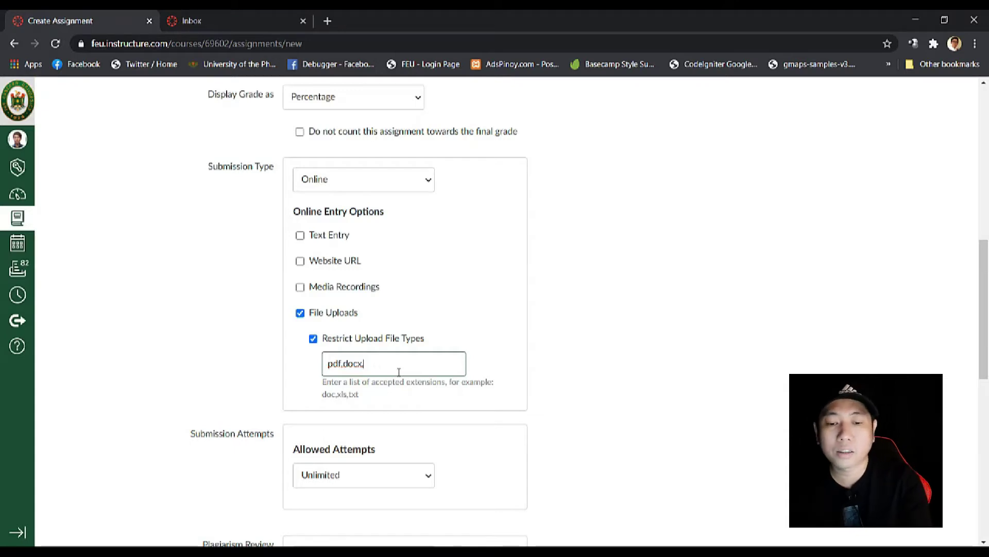
# Remove docx from the allowed file extensions so that only pdf is accepted.
pyautogui.press('BackSpace')
pyautogui.press('BackSpace')
pyautogui.press('BackSpace')
pyautogui.press('BackSpace')
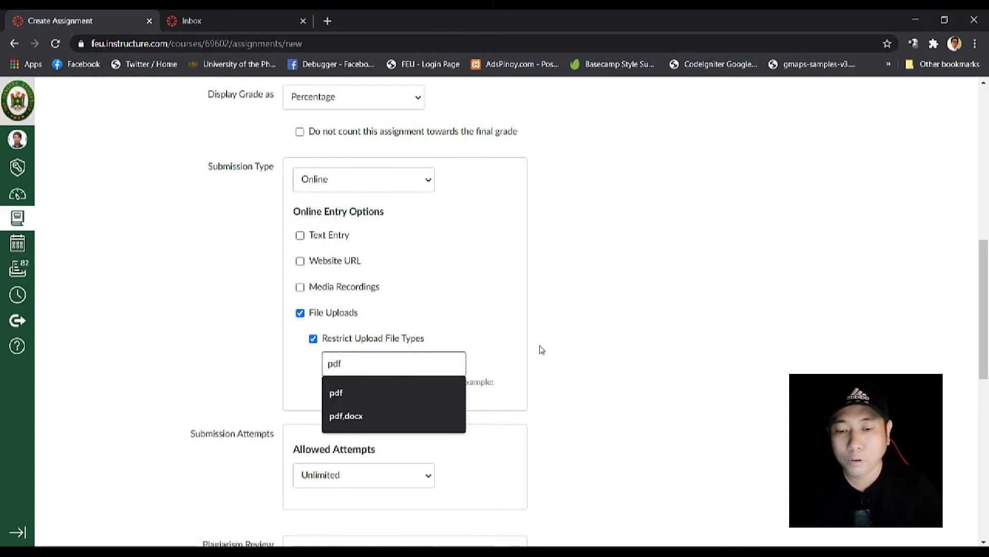
pyautogui.click(581, 345)
pyautogui.scroll(-2, 578, 342)
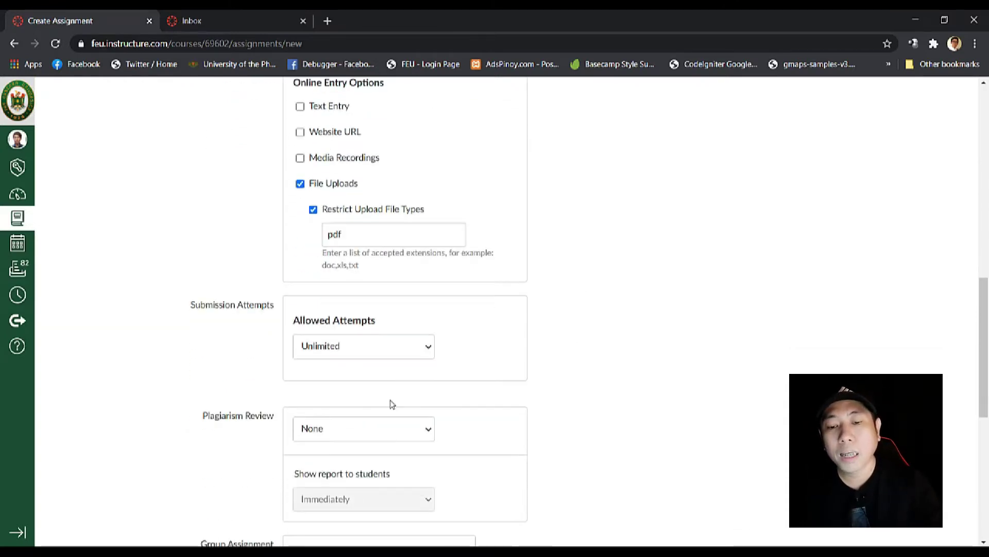
# Limit the allowed submission attempts to 2.
pyautogui.click(344, 350)
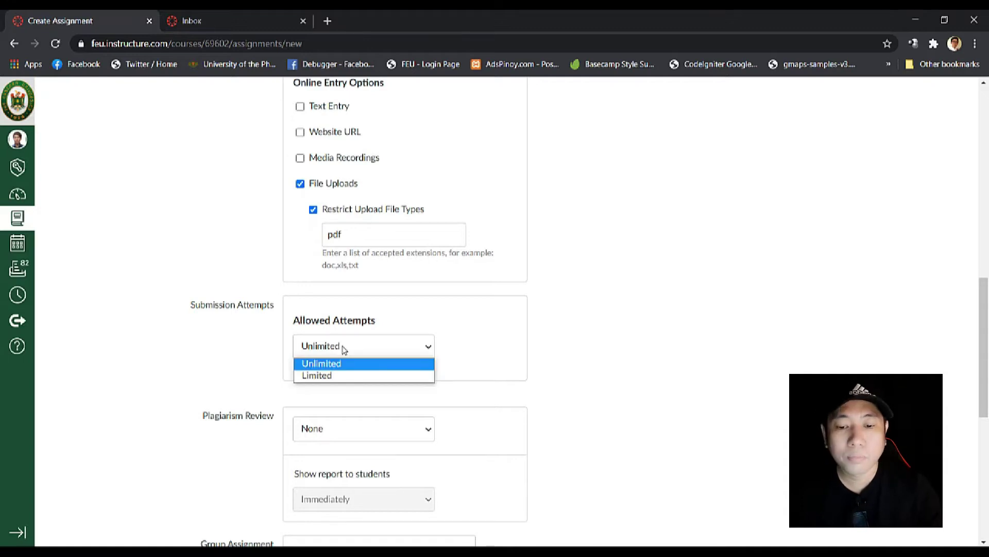
pyautogui.click(326, 365)
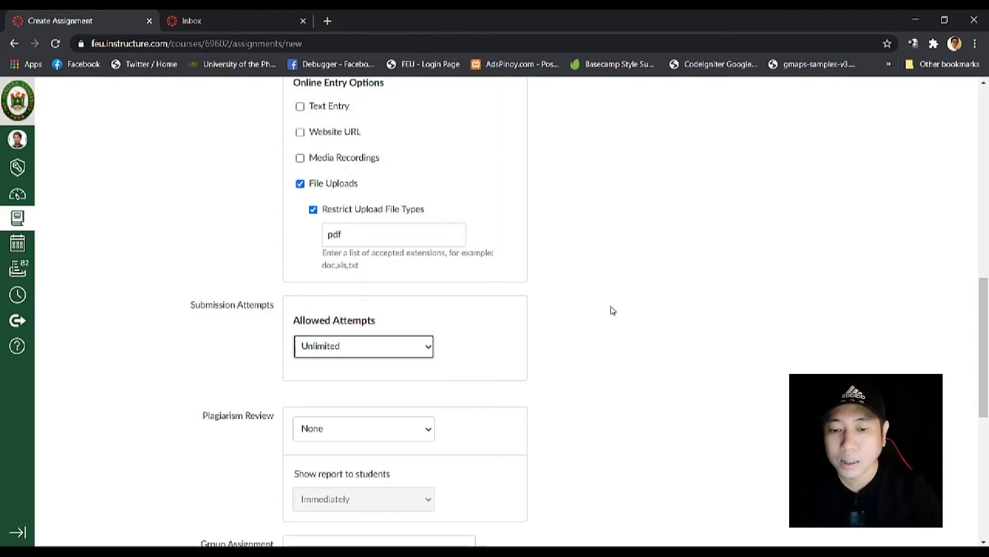
pyautogui.click(334, 353)
pyautogui.click(326, 383)
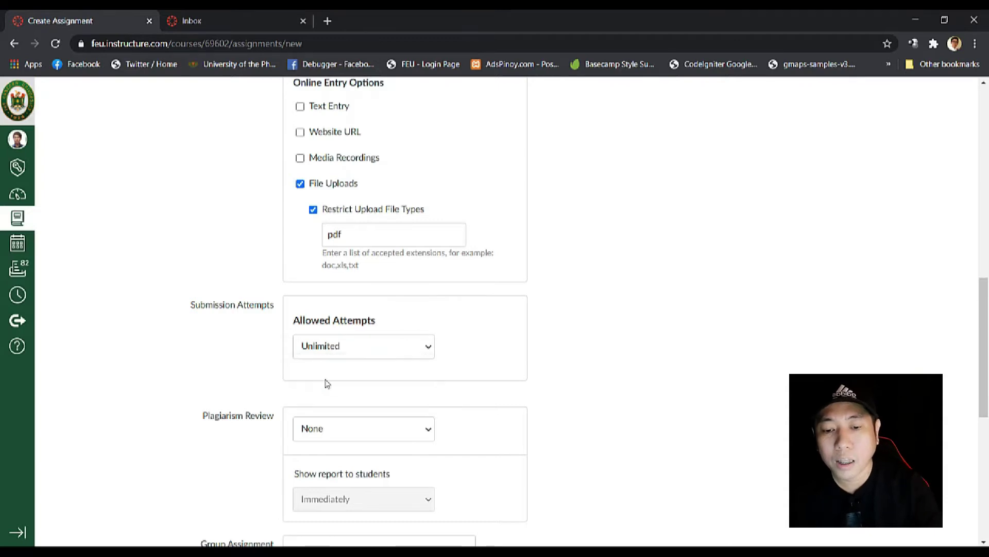
pyautogui.press('Tab')
pyautogui.write('2')
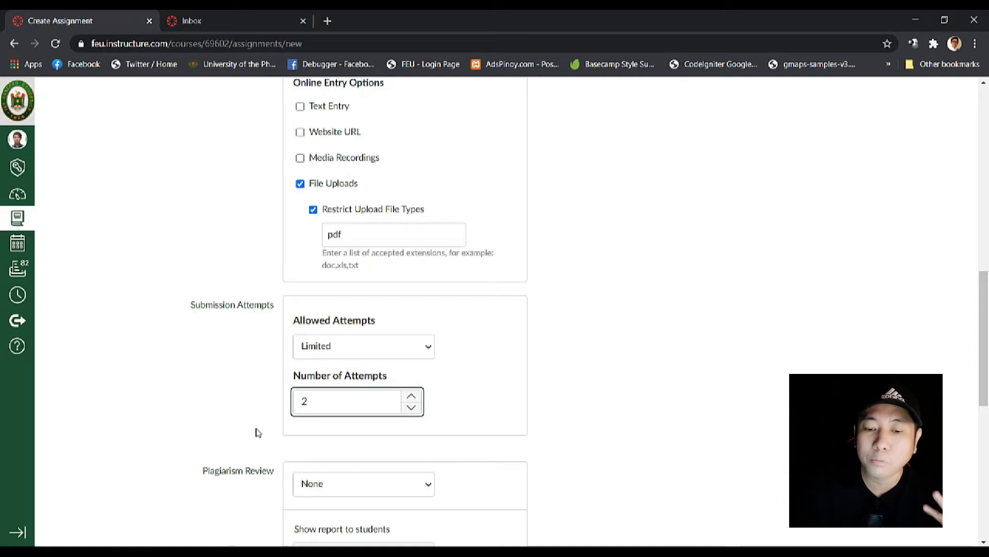
# Return the allowed submission attempts to Unlimited.
pyautogui.click(336, 352)
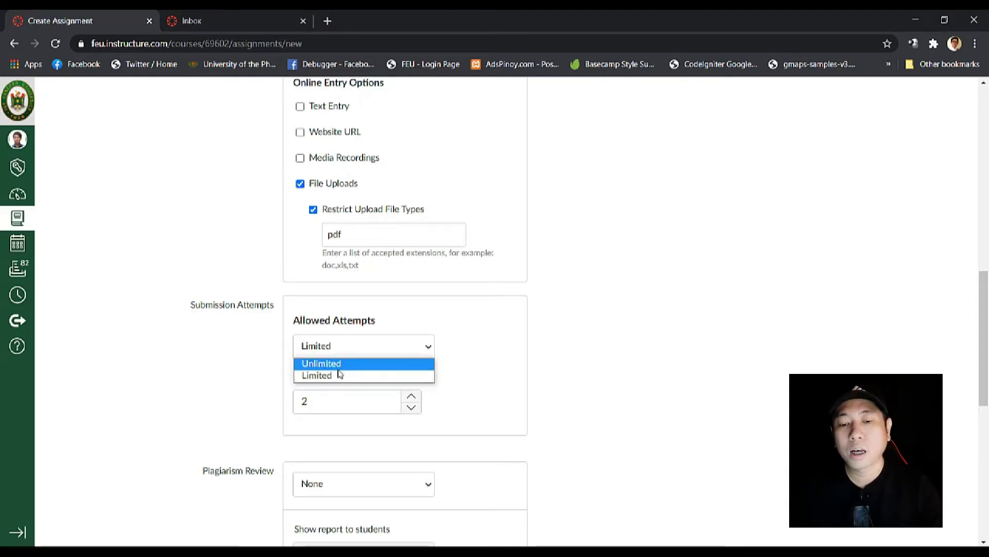
pyautogui.click(338, 366)
# View the available Plagiarism Review choices without selecting a different one.
pyautogui.scroll(-7, 530, 331)
pyautogui.scroll(4, 544, 322)
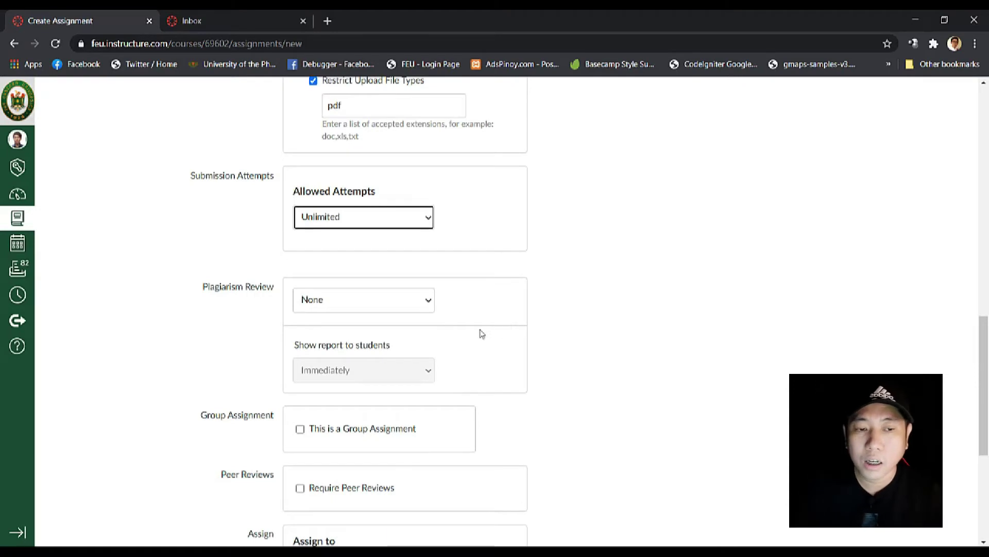
pyautogui.click(353, 306)
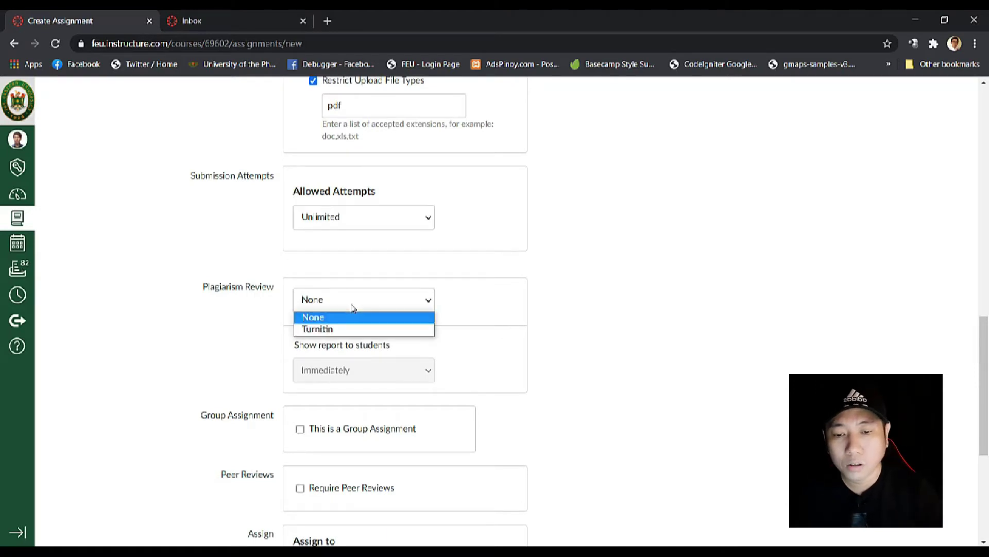
pyautogui.click(448, 315)
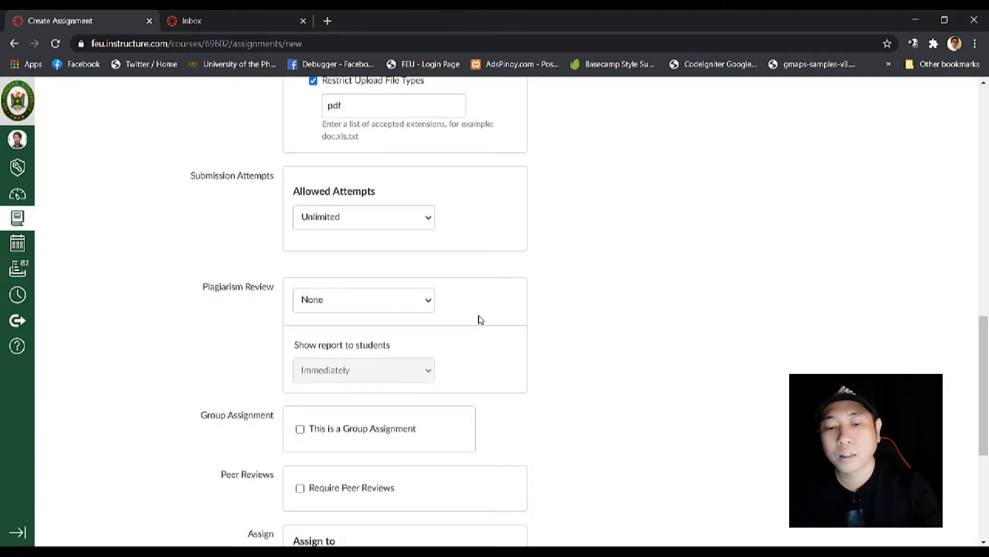
# Make this a group assignment and choose Activity 1 as its group set.
pyautogui.scroll(-1, 479, 319)
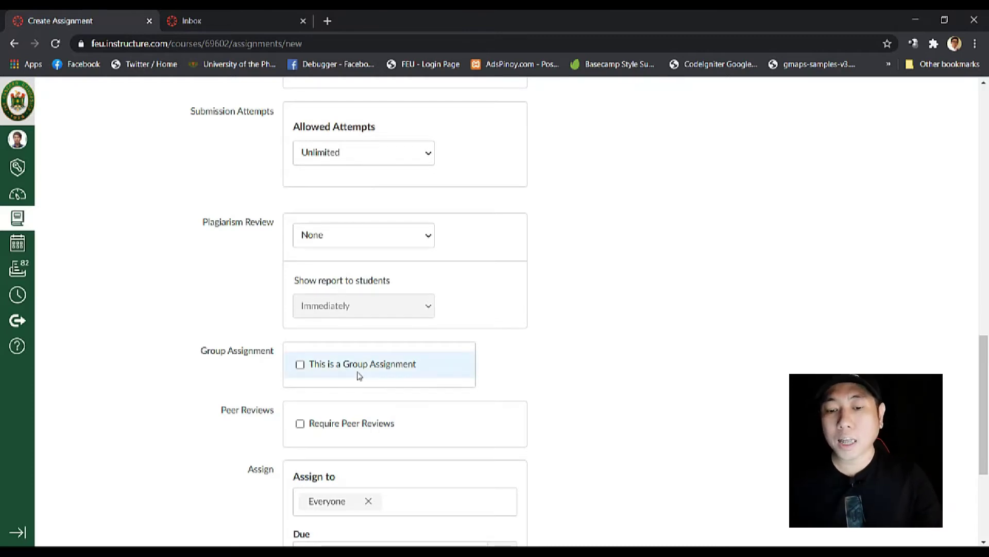
pyautogui.click(300, 364)
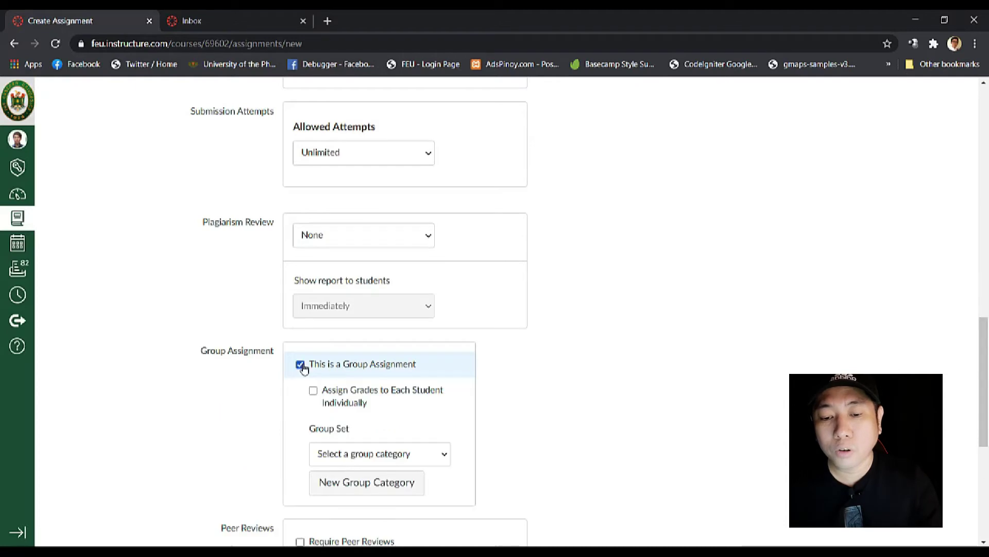
pyautogui.scroll(-4, 550, 381)
pyautogui.click(429, 268)
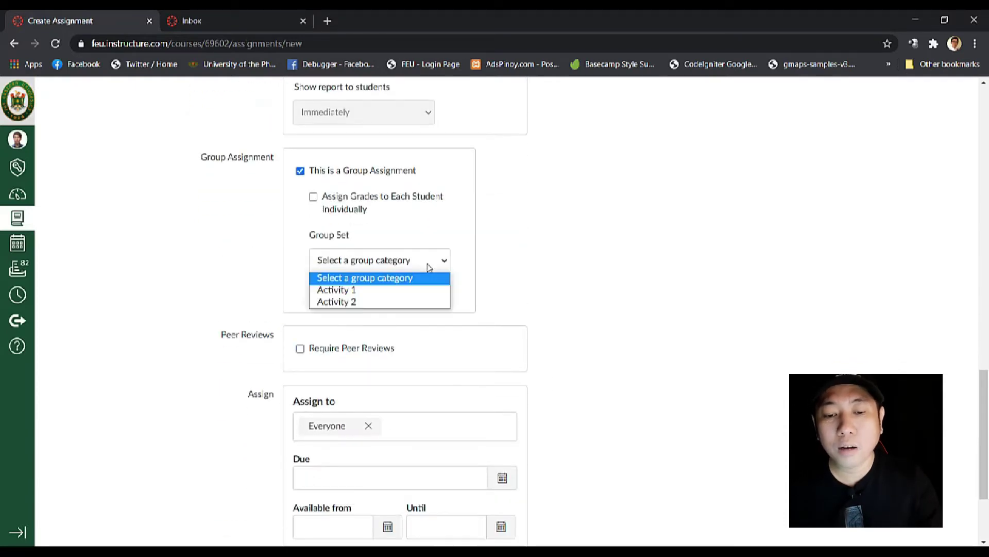
pyautogui.click(404, 291)
pyautogui.scroll(2, 522, 269)
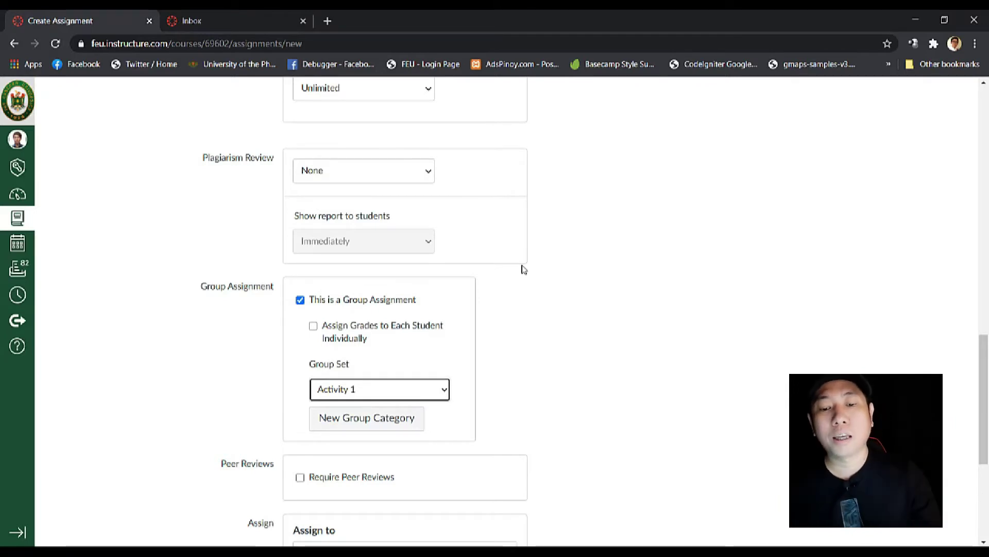
# Turn individual grading of group members on and off again, and disable the group assignment option.
pyautogui.click(314, 326)
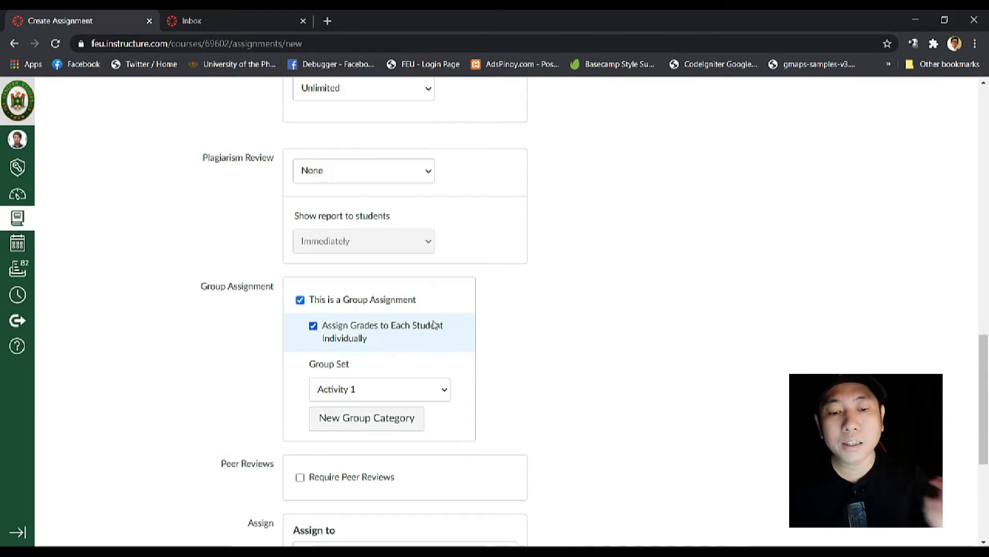
pyautogui.click(313, 326)
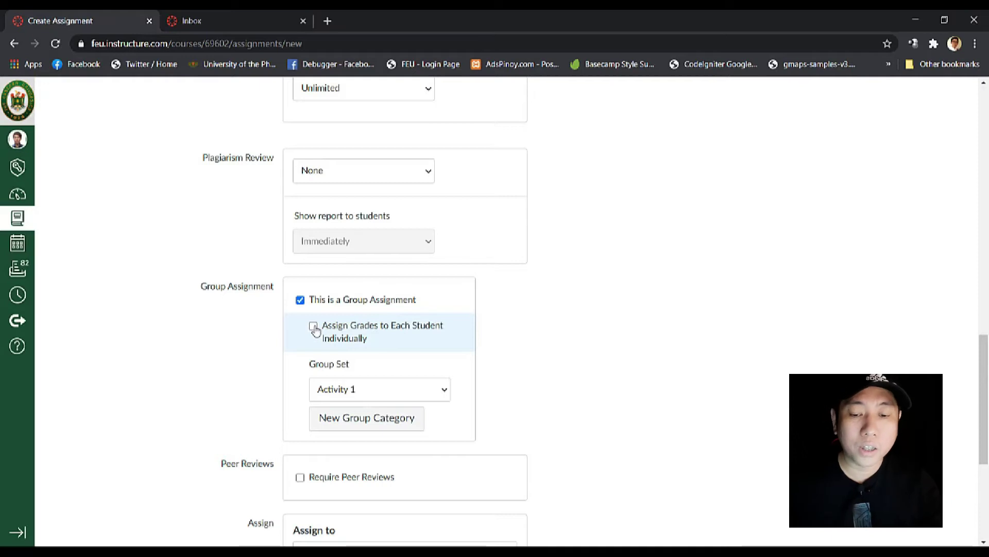
pyautogui.scroll(-1, 464, 376)
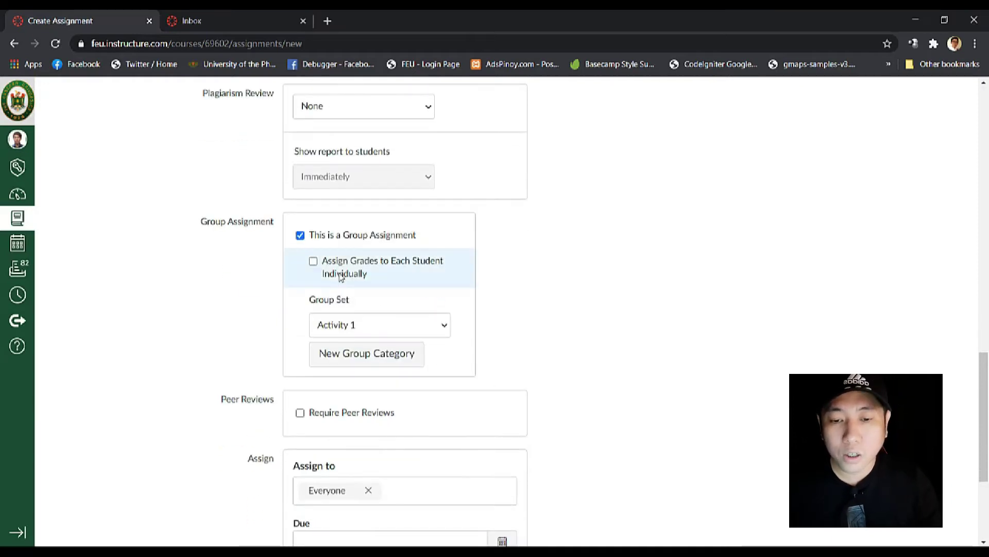
pyautogui.click(300, 235)
pyautogui.scroll(-2, 703, 380)
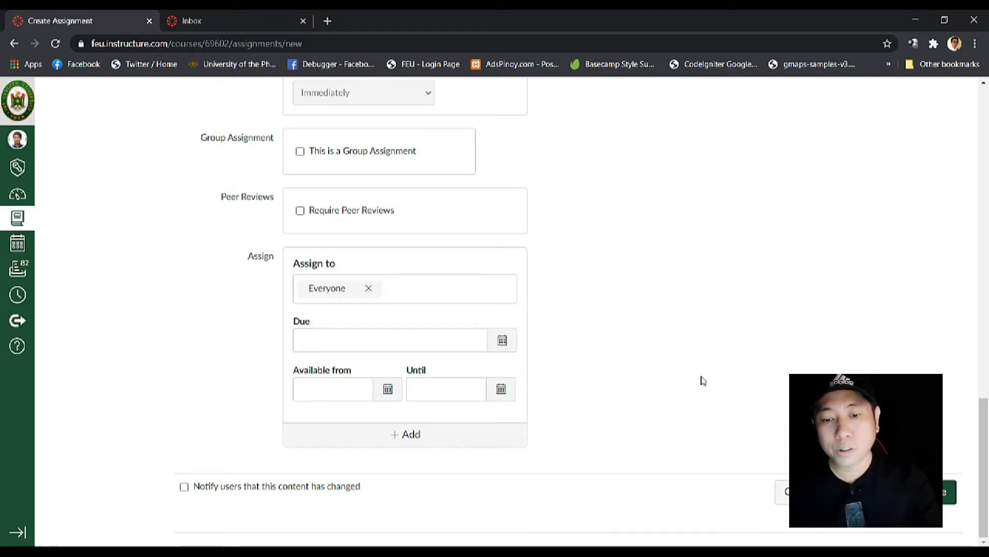
pyautogui.moveTo(231, 260); pyautogui.dragTo(572, 400)
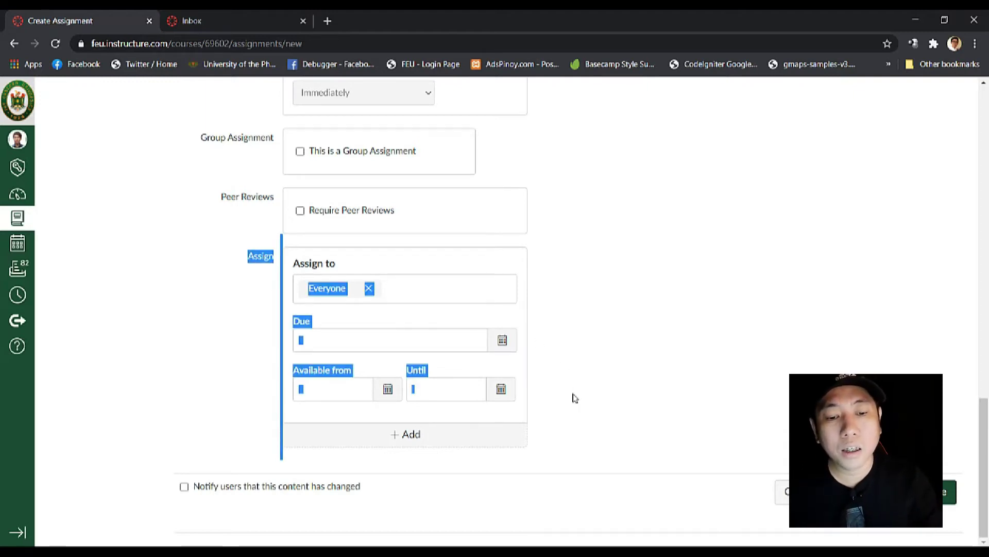
pyautogui.click(576, 402)
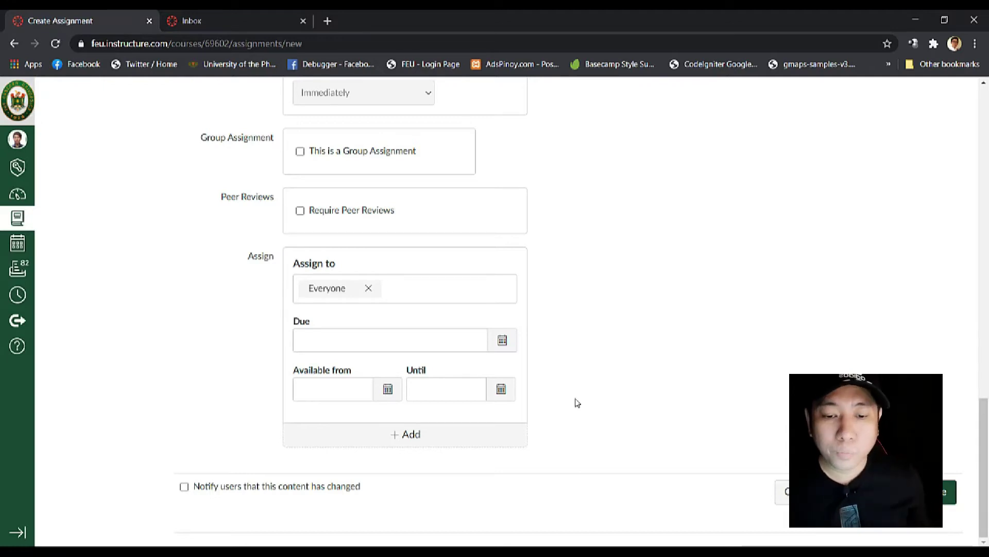
pyautogui.click(417, 290)
pyautogui.click(560, 295)
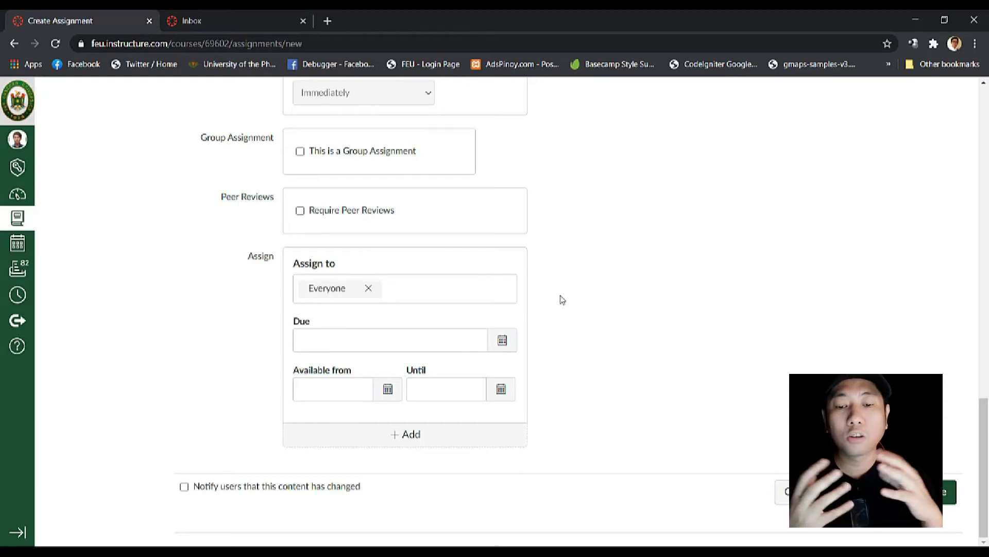
# Set the assignment's Available from date to February 15, 2021 at 12am for everyone.
pyautogui.click(340, 395)
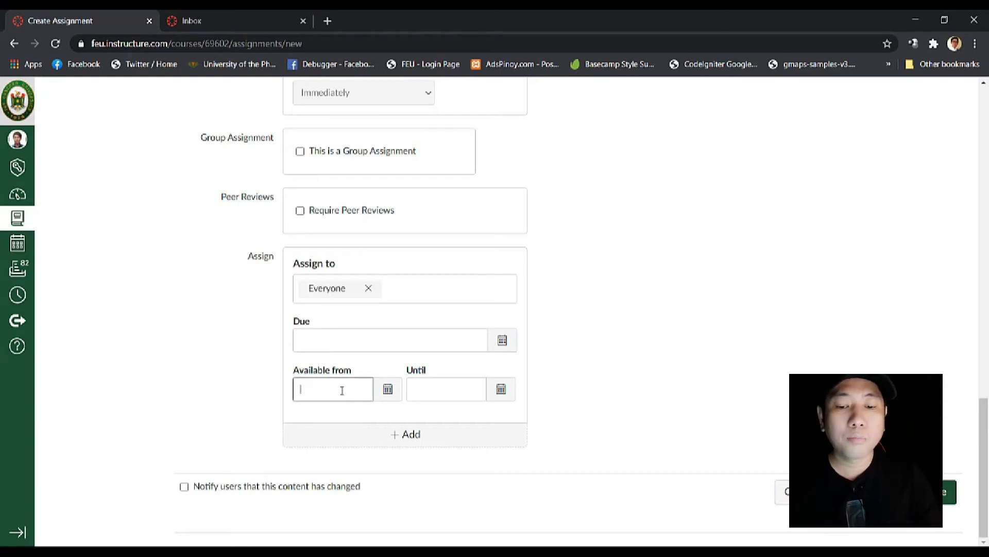
pyautogui.click(389, 391)
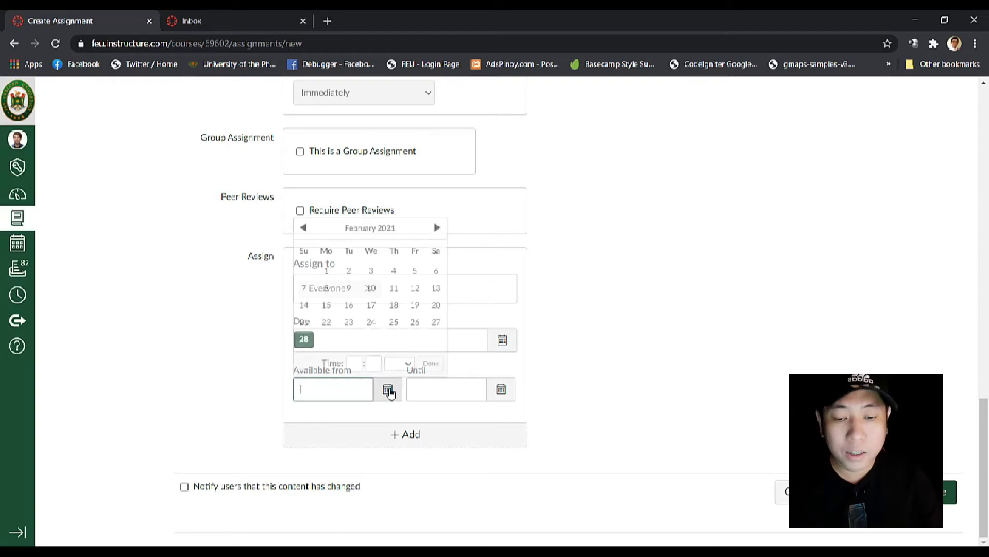
pyautogui.click(326, 305)
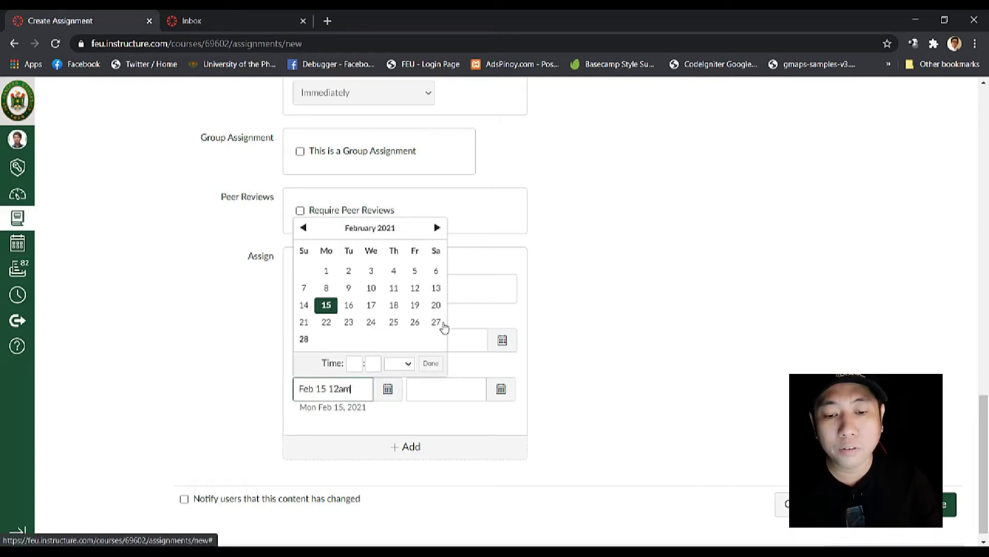
pyautogui.click(606, 324)
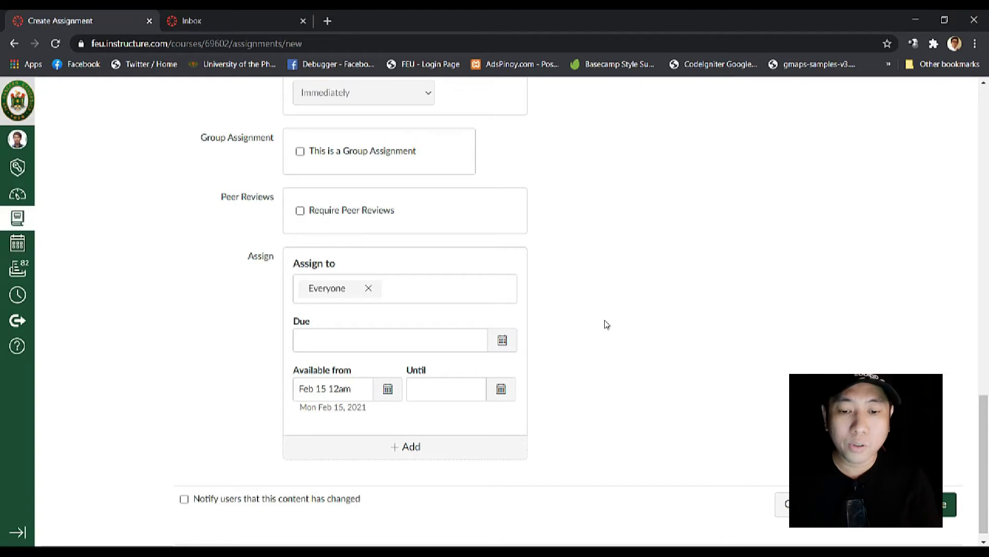
pyautogui.moveTo(354, 388); pyautogui.dragTo(218, 404)
pyautogui.click(218, 404)
# Set the assignment's due date to February 20, 2021 at 11:59pm.
pyautogui.click(508, 343)
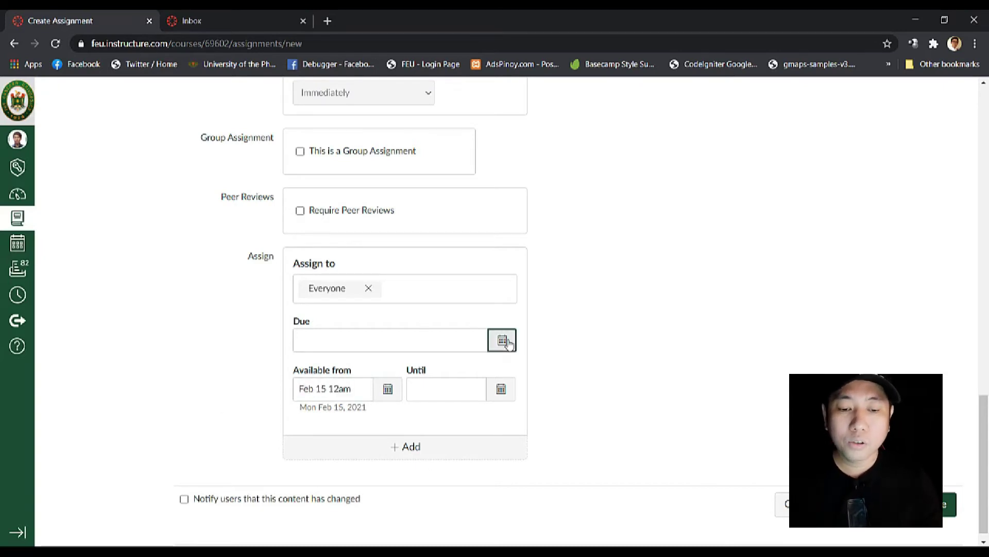
pyautogui.click(554, 365)
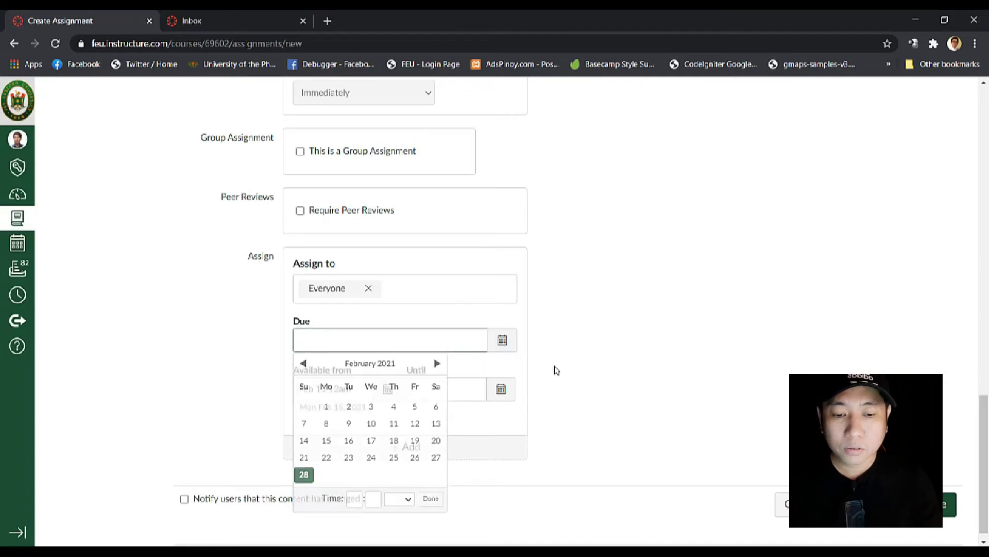
pyautogui.click(497, 348)
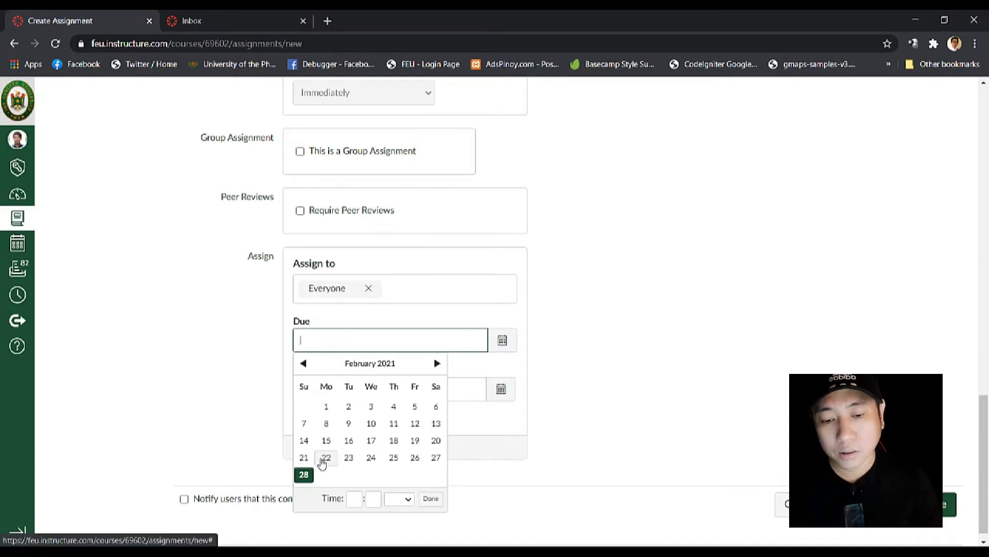
pyautogui.click(436, 442)
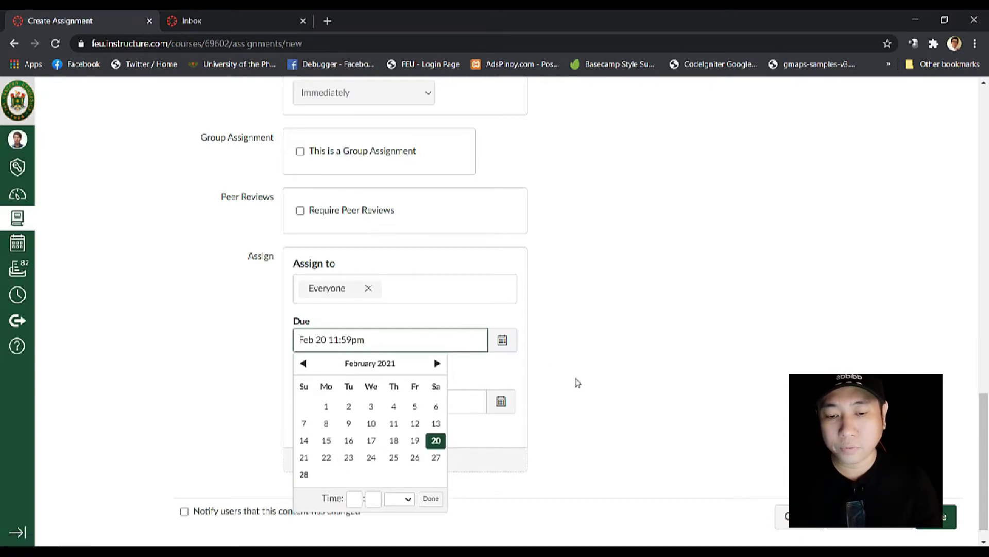
pyautogui.click(577, 383)
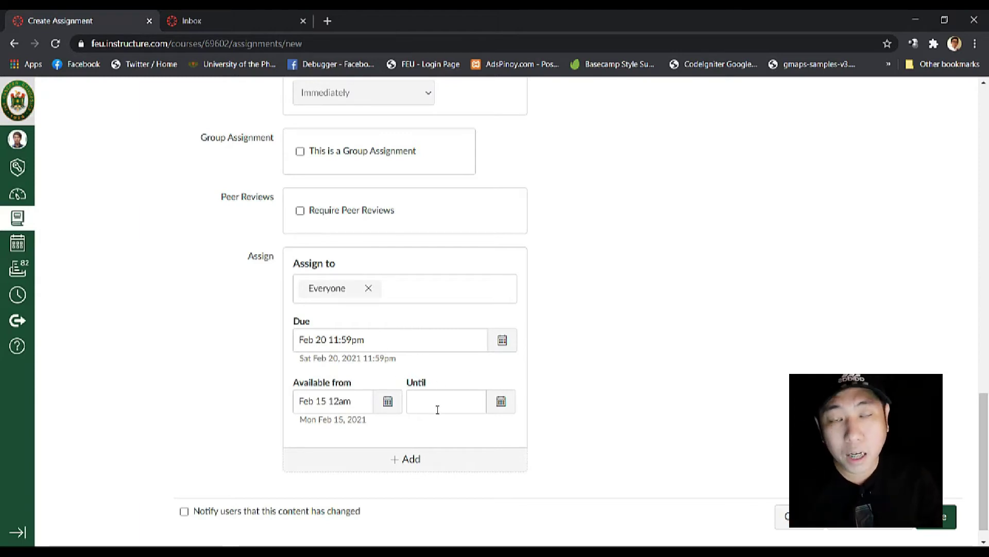
pyautogui.moveTo(401, 340); pyautogui.dragTo(209, 353)
pyautogui.click(186, 390)
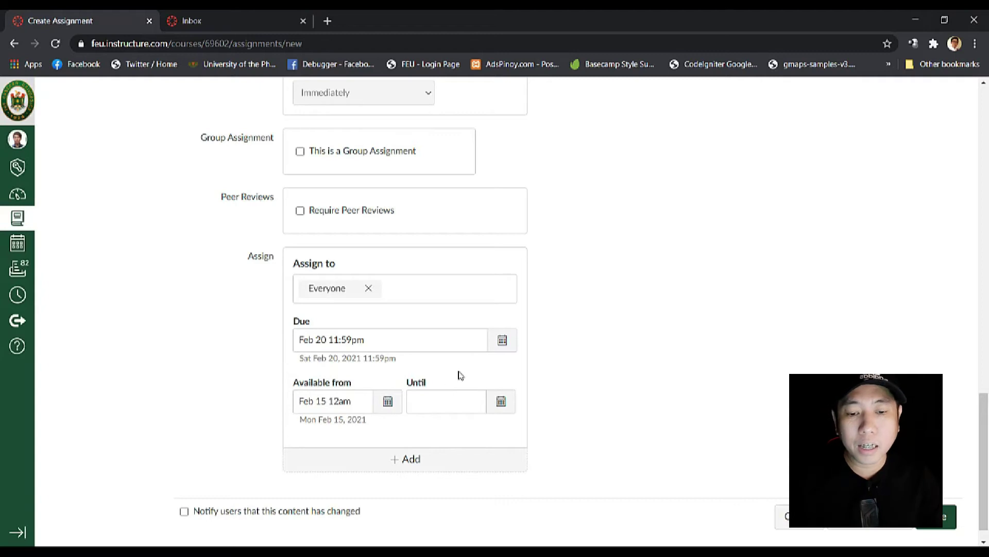
# Set the assignment's Until date to February 27, 2021 at 11:59pm.
pyautogui.click(444, 394)
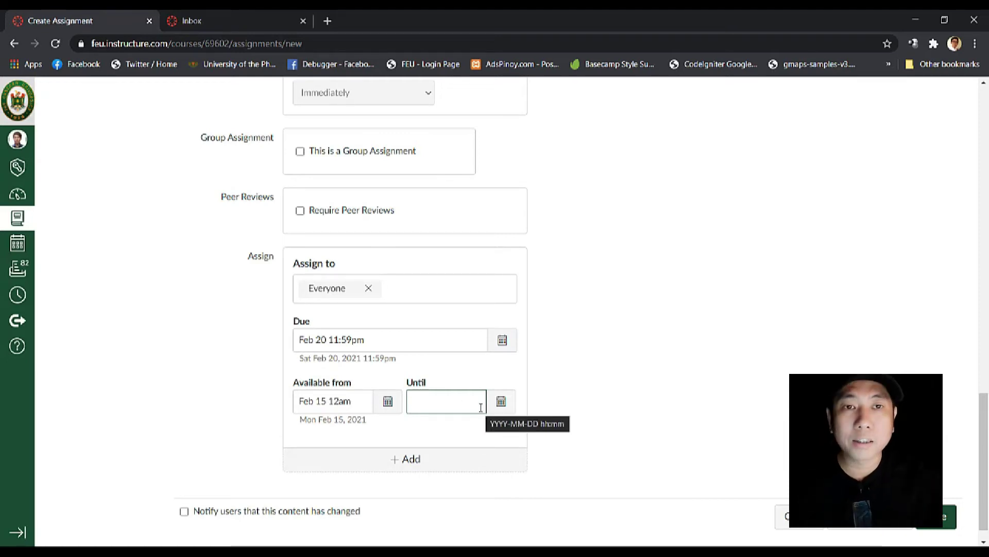
pyautogui.click(500, 401)
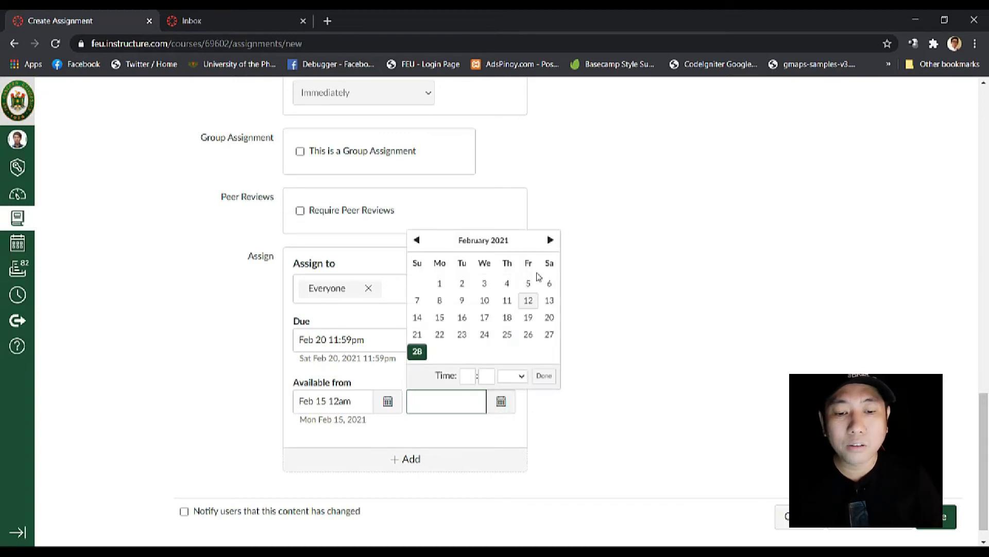
pyautogui.click(547, 338)
pyautogui.click(543, 376)
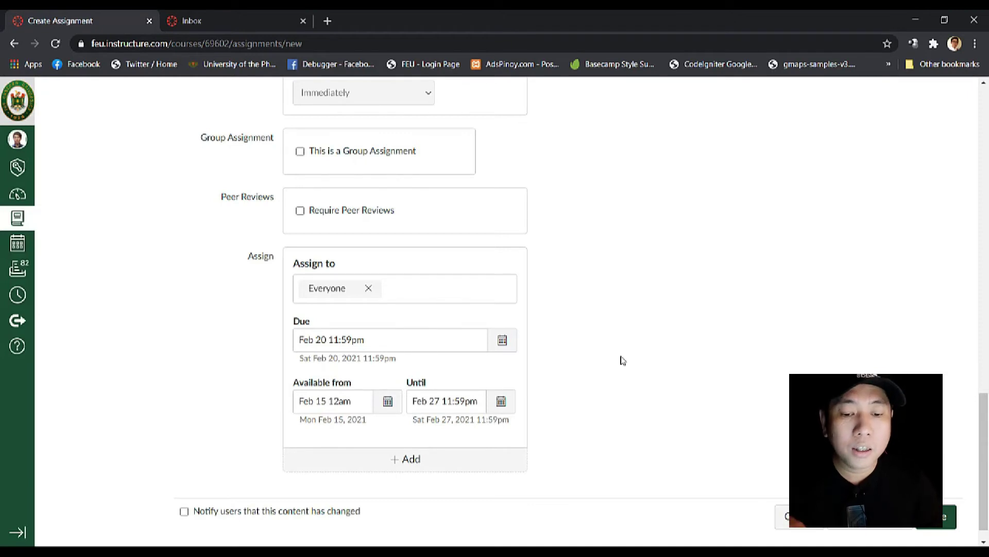
pyautogui.moveTo(417, 401); pyautogui.dragTo(526, 407)
pyautogui.click(621, 401)
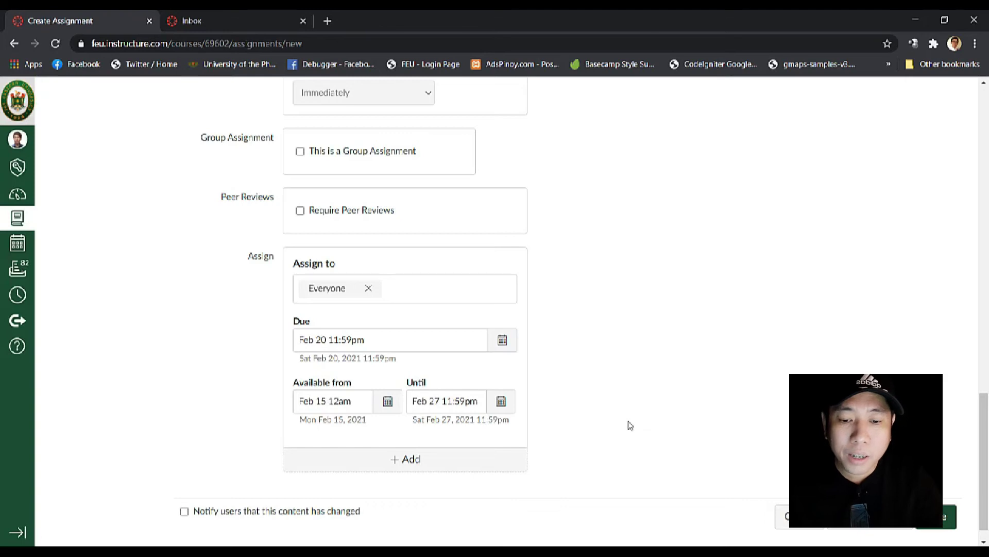
# Add a second set of assignment dates and assign it to the last individual student offered.
pyautogui.click(393, 462)
pyautogui.scroll(-2, 645, 407)
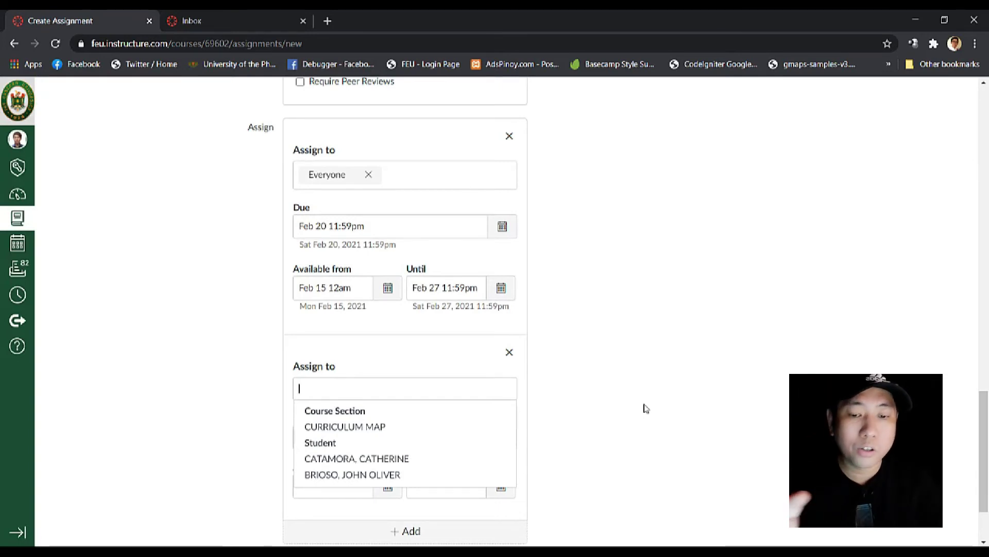
pyautogui.click(344, 471)
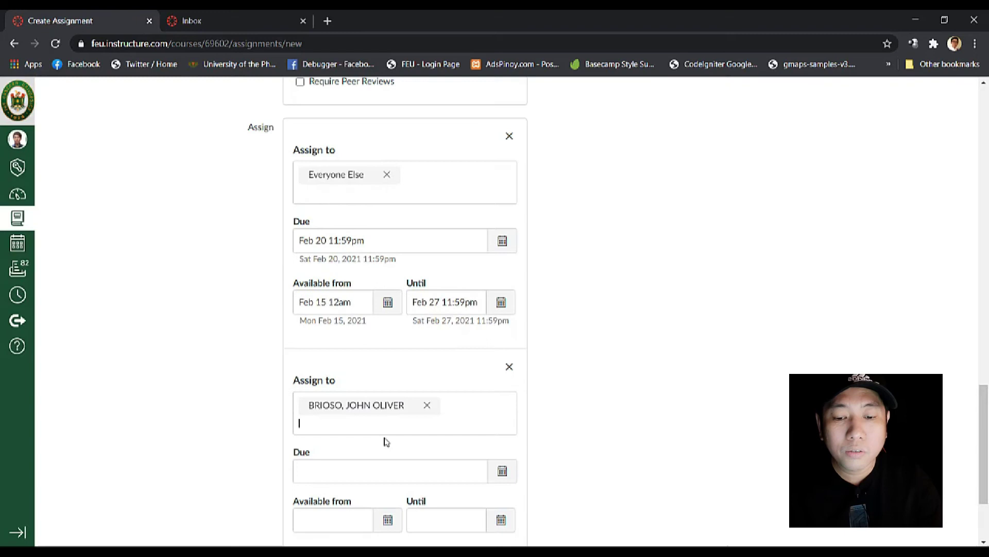
# Set the individual student's due date to March 30, 2021 at 11:59pm.
pyautogui.click(709, 384)
pyautogui.scroll(-1, 622, 409)
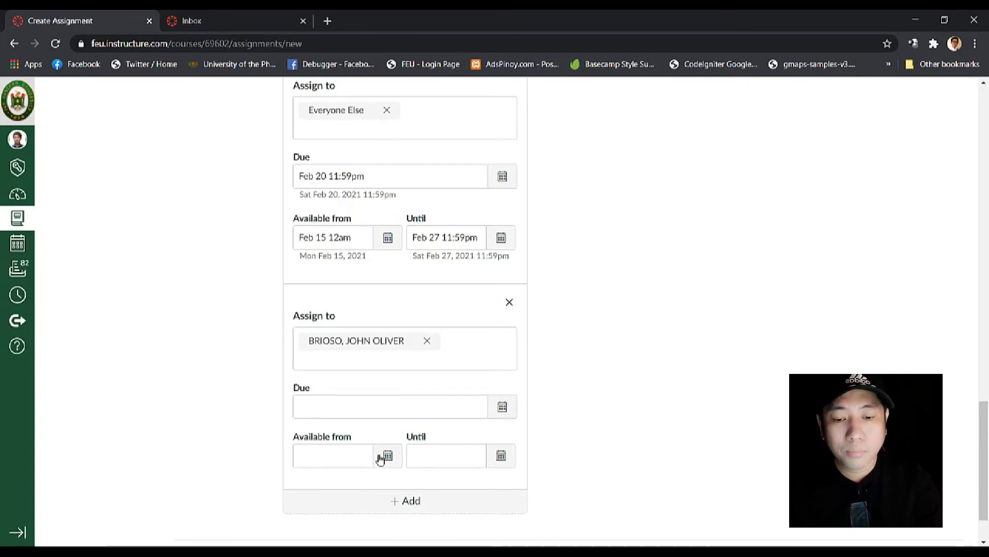
pyautogui.click(332, 455)
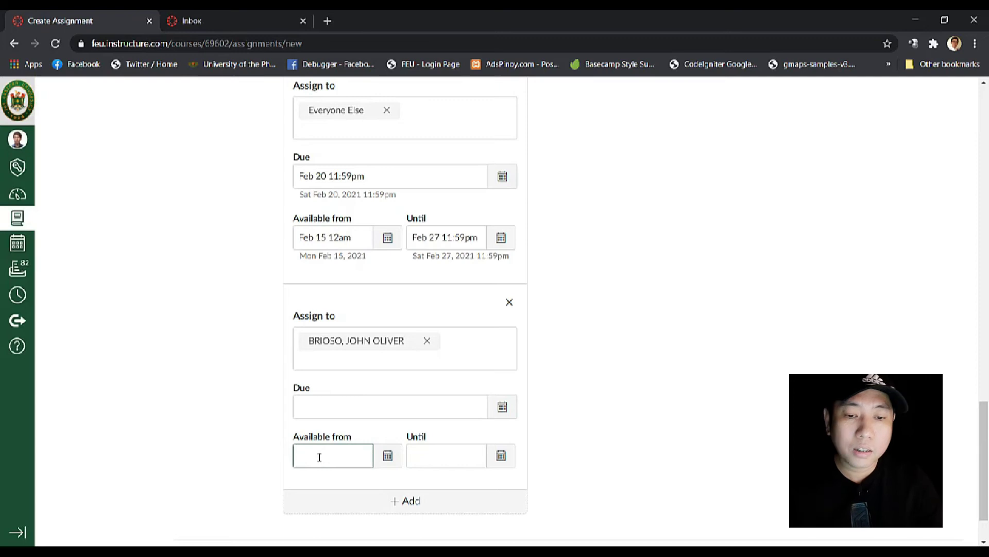
pyautogui.click(393, 412)
pyautogui.click(502, 406)
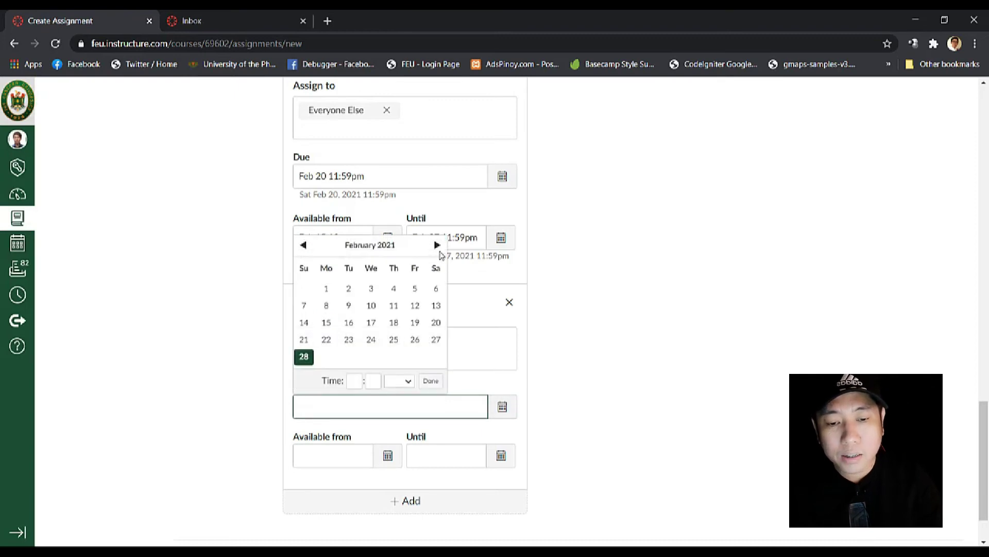
pyautogui.click(438, 245)
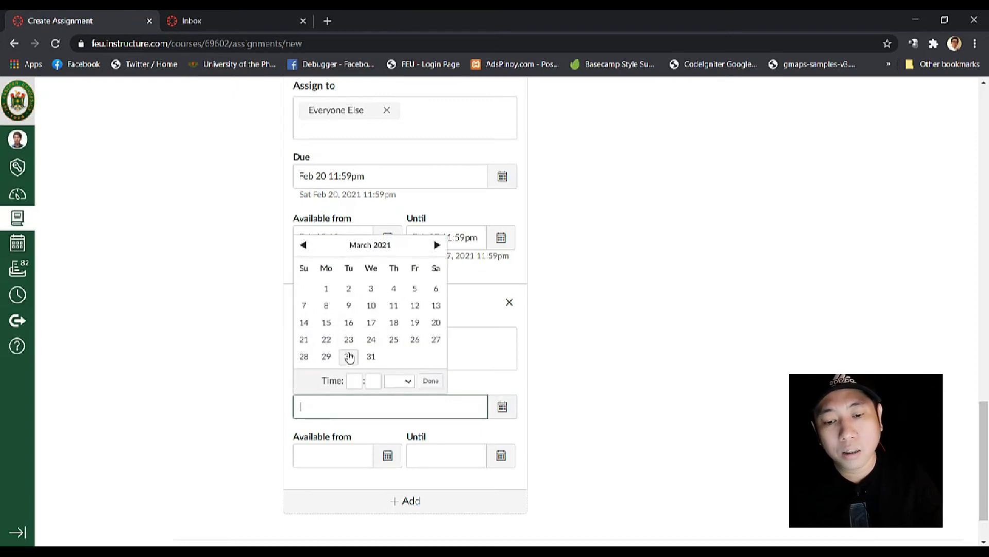
pyautogui.click(349, 356)
pyautogui.click(574, 448)
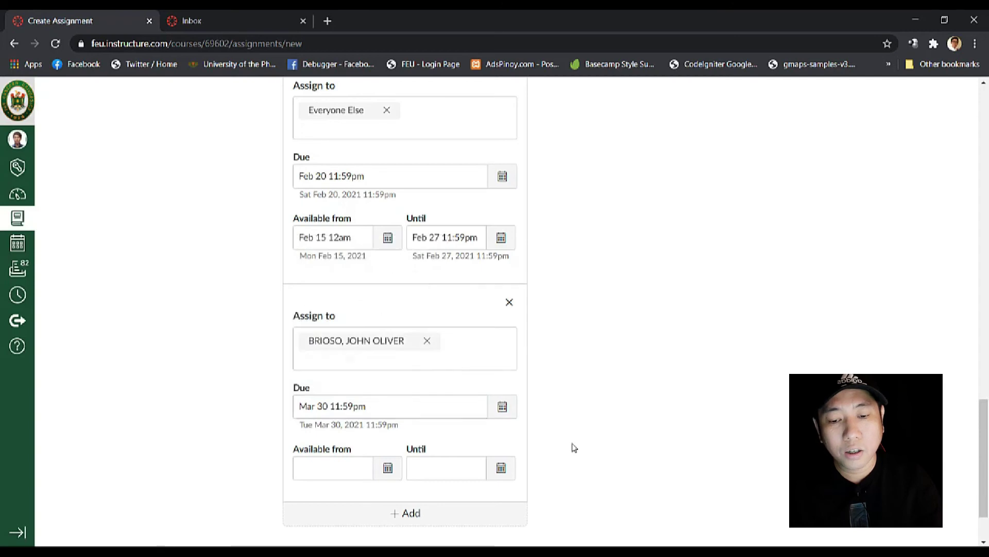
# Set the individual student's Until date to March 30, 2021 at 11:59pm.
pyautogui.click(502, 473)
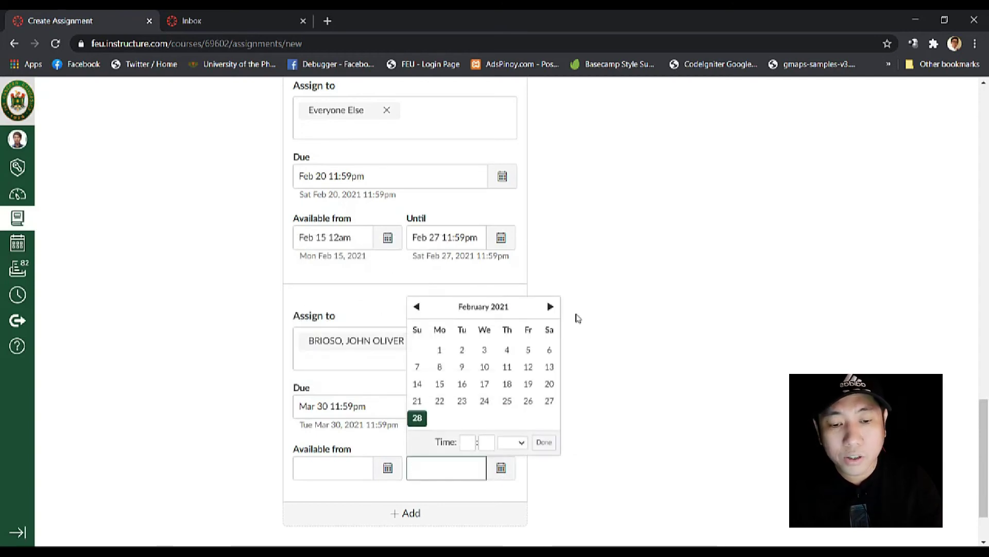
pyautogui.click(550, 307)
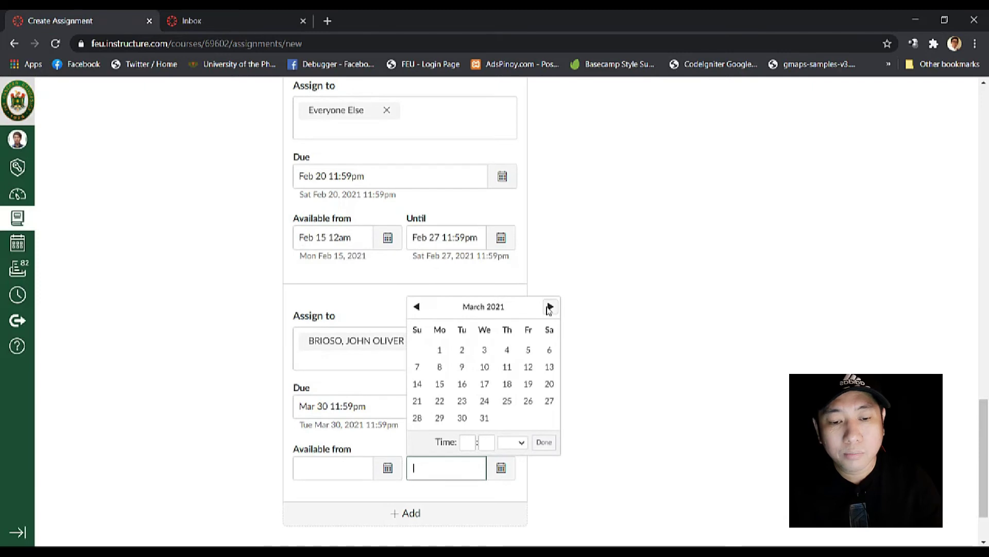
pyautogui.click(463, 418)
pyautogui.click(663, 412)
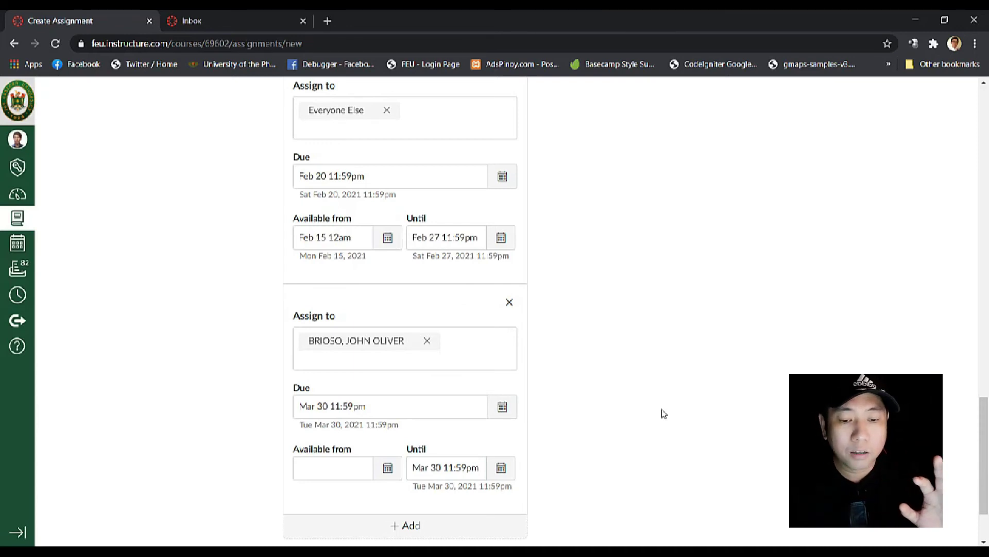
# Set the individual student's Until date to March 31, 2021 at 11:59pm, and save and publish the assignment.
pyautogui.scroll(-2, 663, 413)
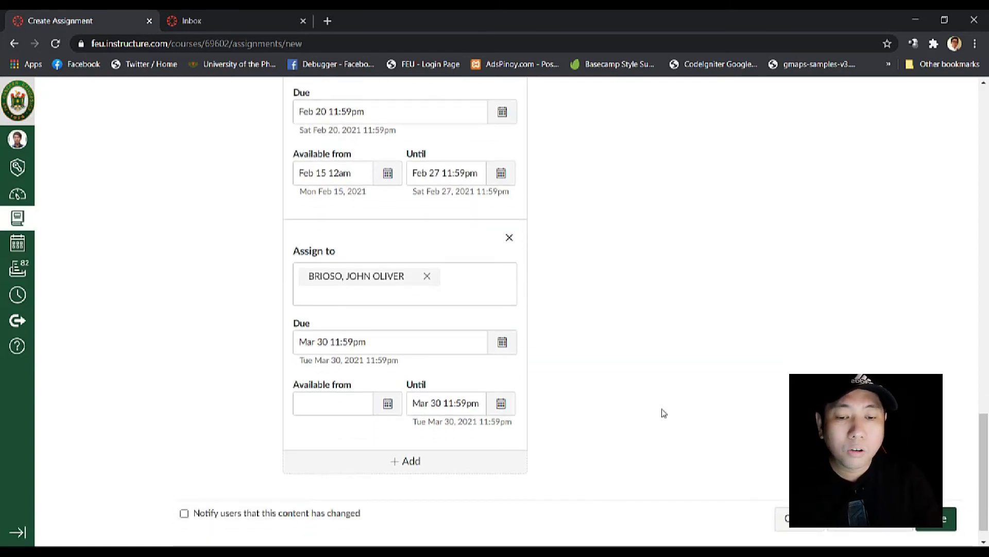
pyautogui.click(501, 403)
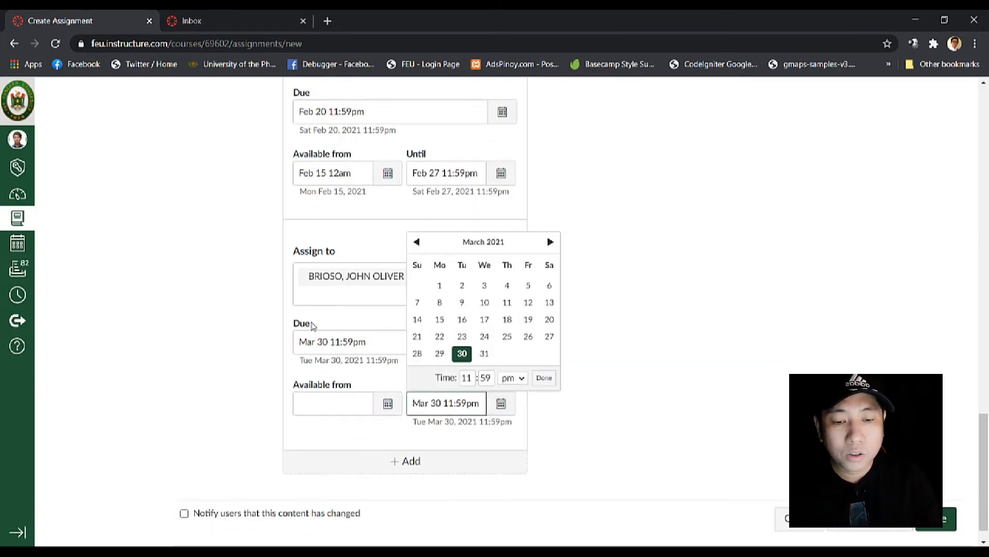
pyautogui.click(355, 347)
pyautogui.click(501, 403)
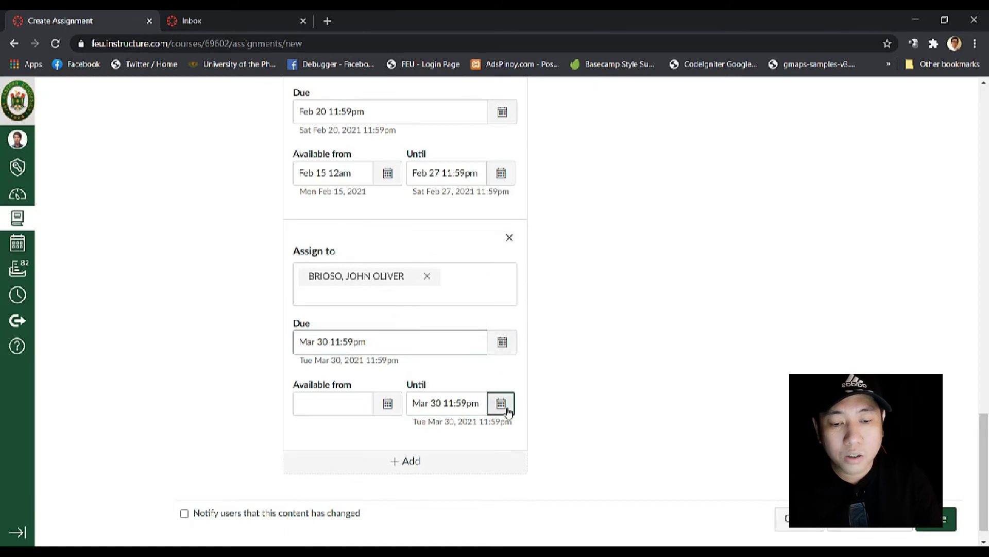
pyautogui.click(484, 353)
pyautogui.click(544, 378)
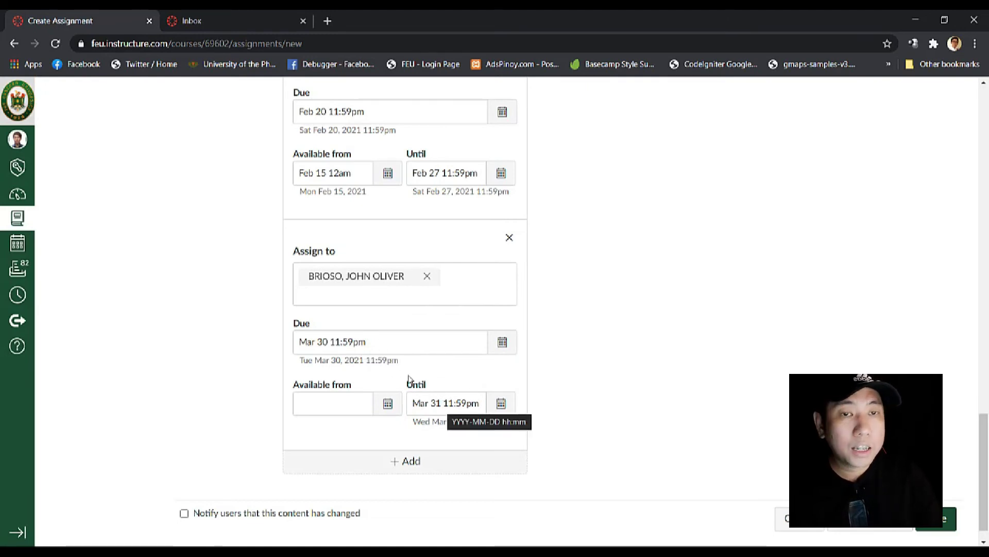
pyautogui.moveTo(300, 343); pyautogui.dragTo(397, 346)
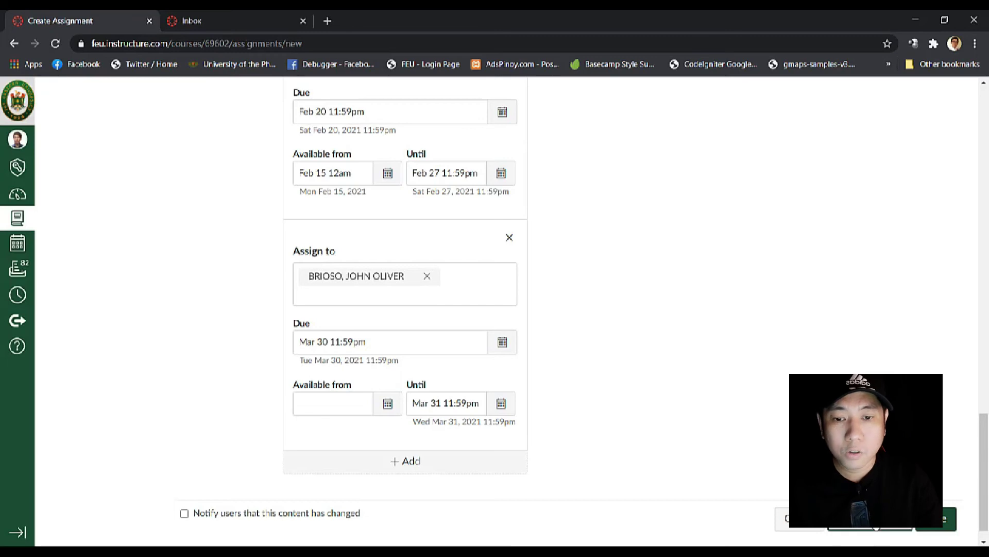
pyautogui.click(935, 518)
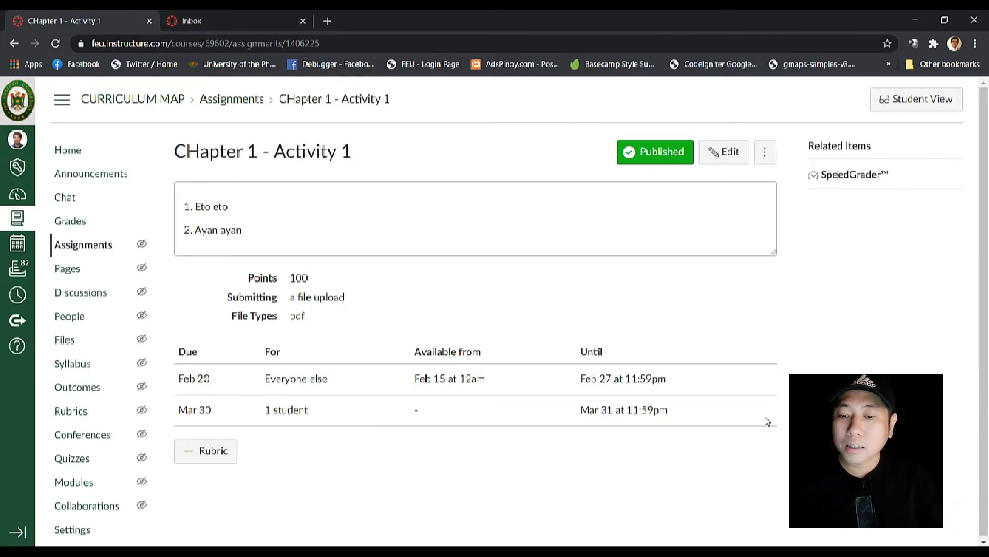
# Start a new course discussion titled "Discussion 2" with the text "What do you think is the solution to bla bla".
pyautogui.click(89, 301)
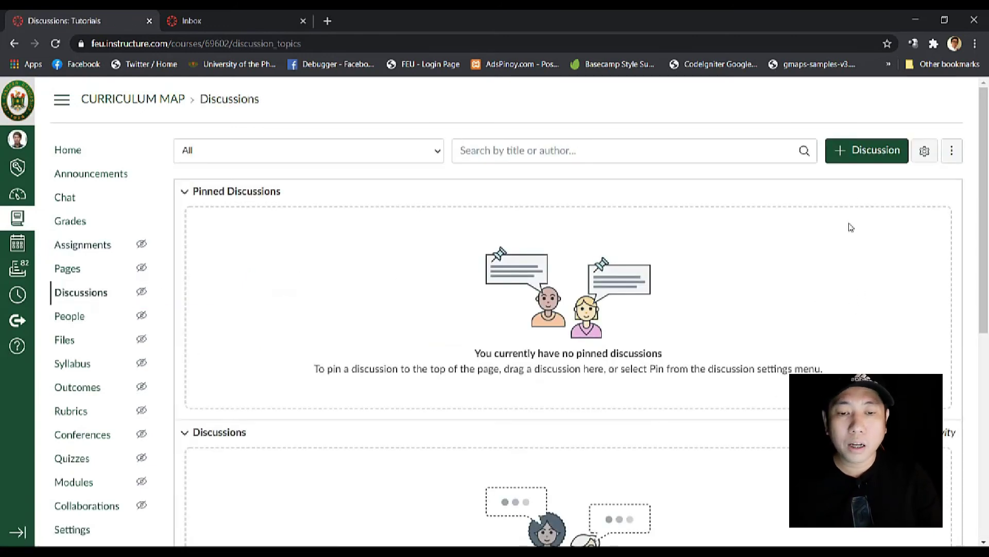
pyautogui.click(858, 148)
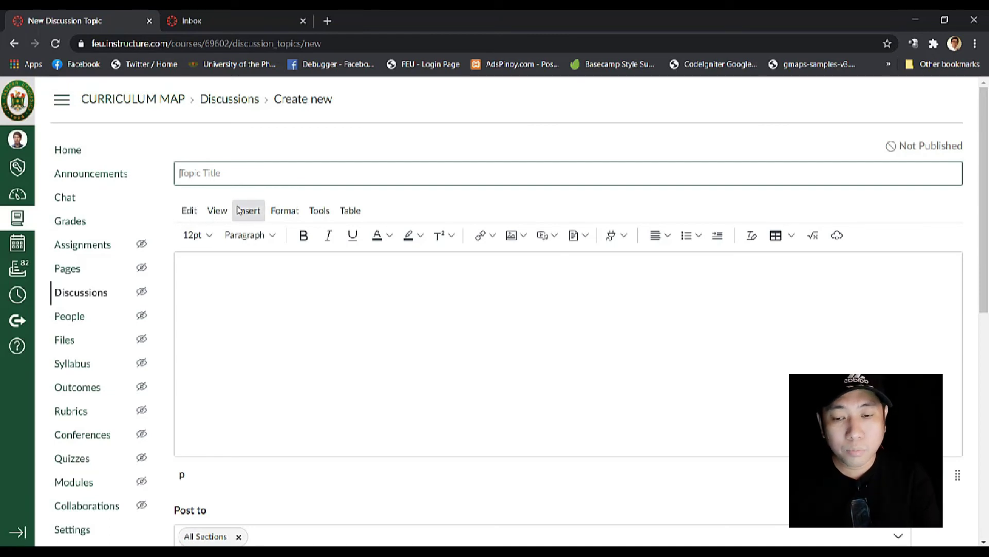
pyautogui.write('Discussion')
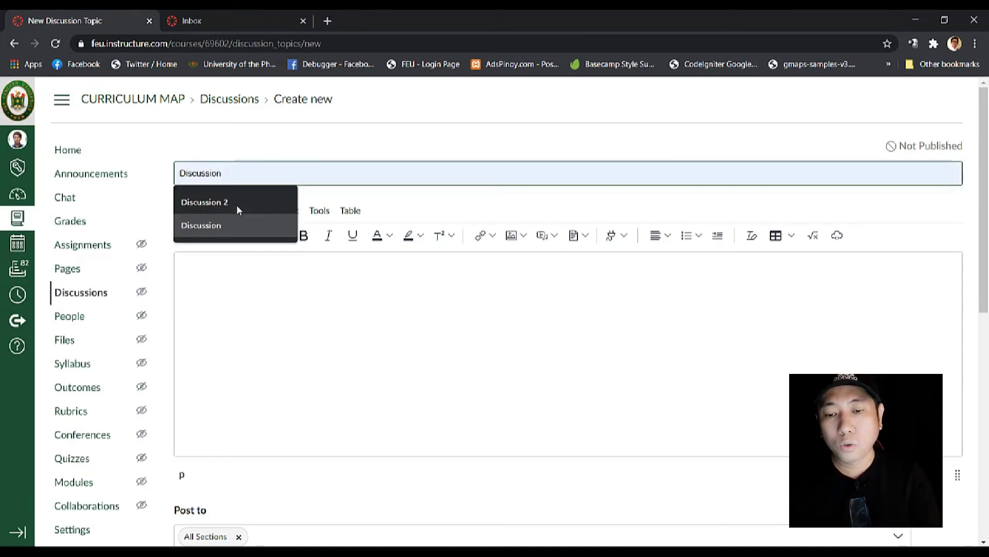
pyautogui.click(236, 205)
pyautogui.click(305, 322)
pyautogui.write('What do you think is the solution')
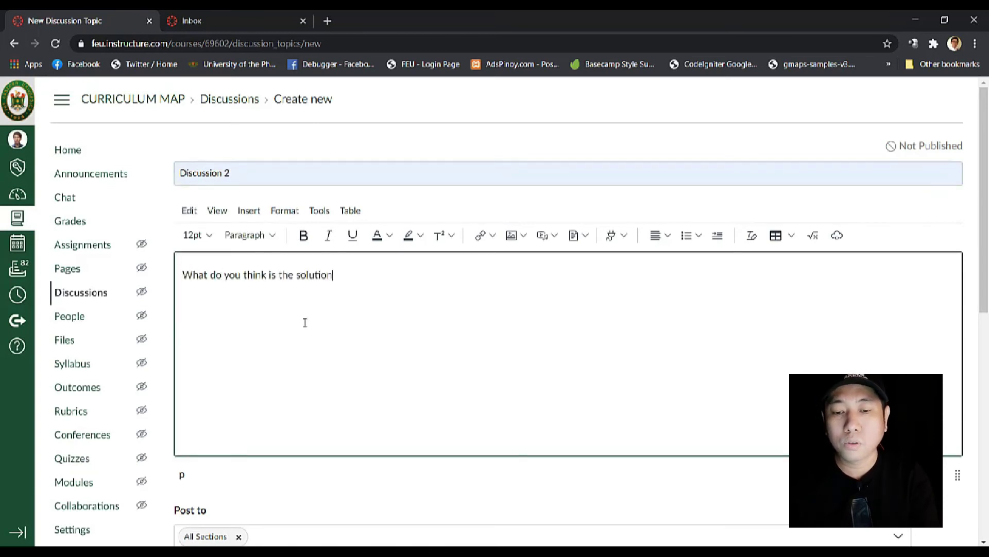
pyautogui.write(' to bla bla')
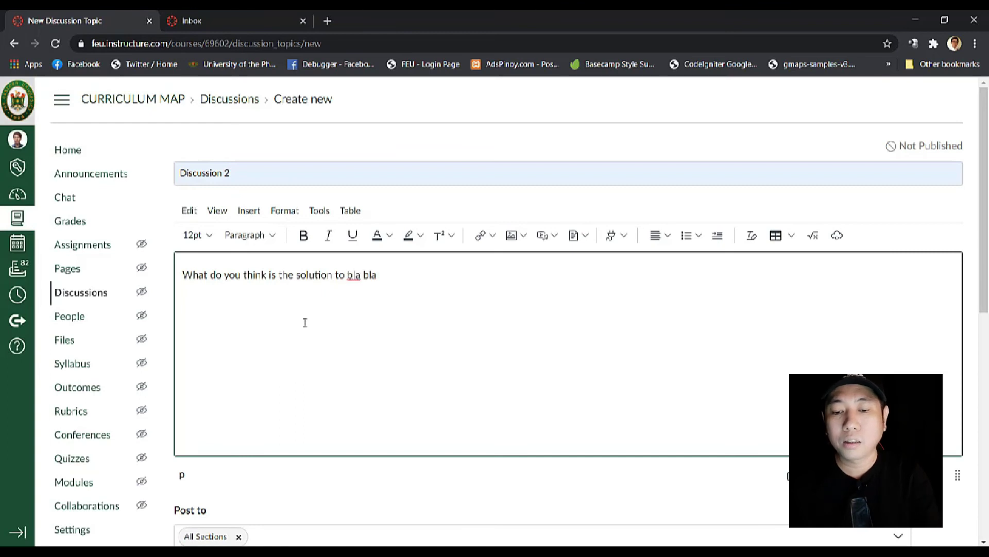
# Allow threaded replies, require users to post before seeing replies, and make the discussion graded.
pyautogui.scroll(-9, 305, 322)
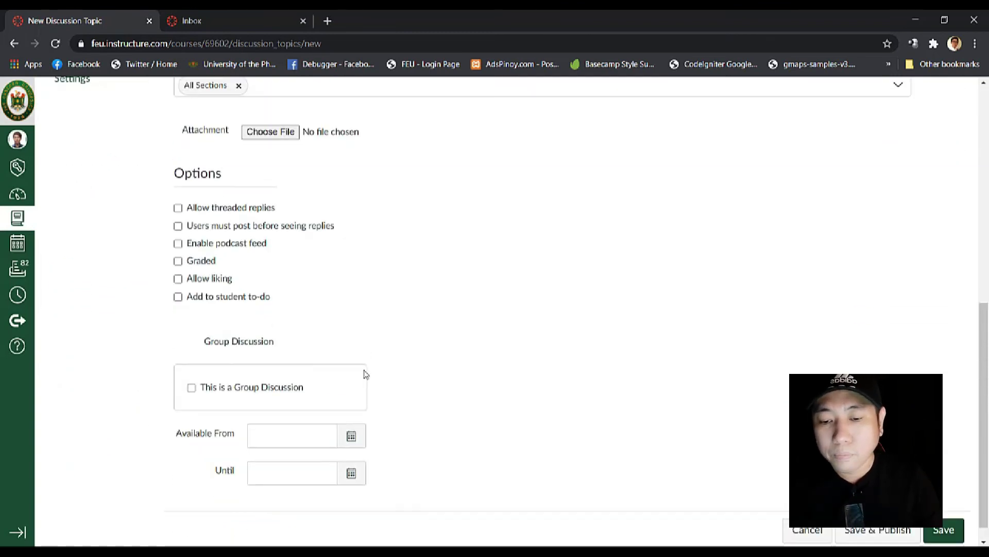
pyautogui.click(178, 208)
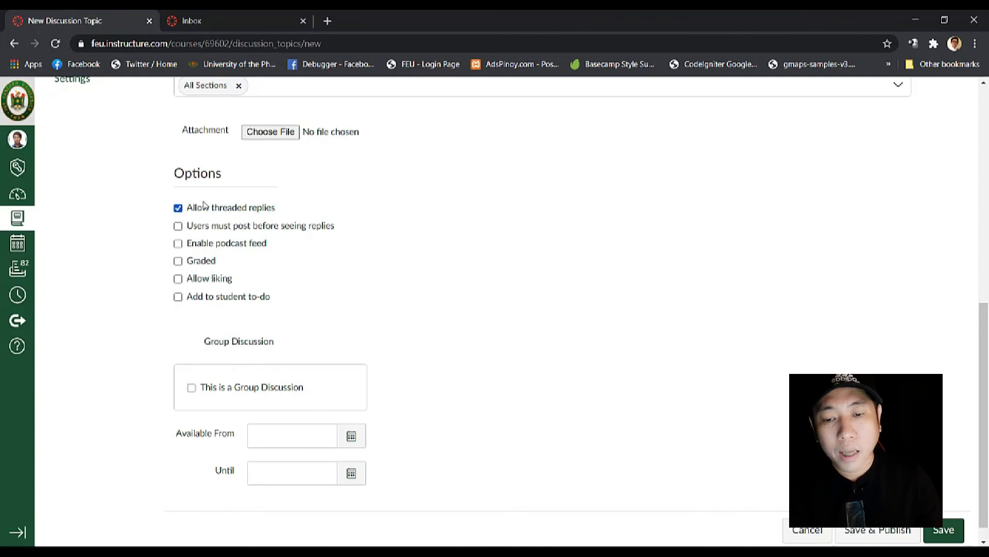
pyautogui.scroll(3, 438, 258)
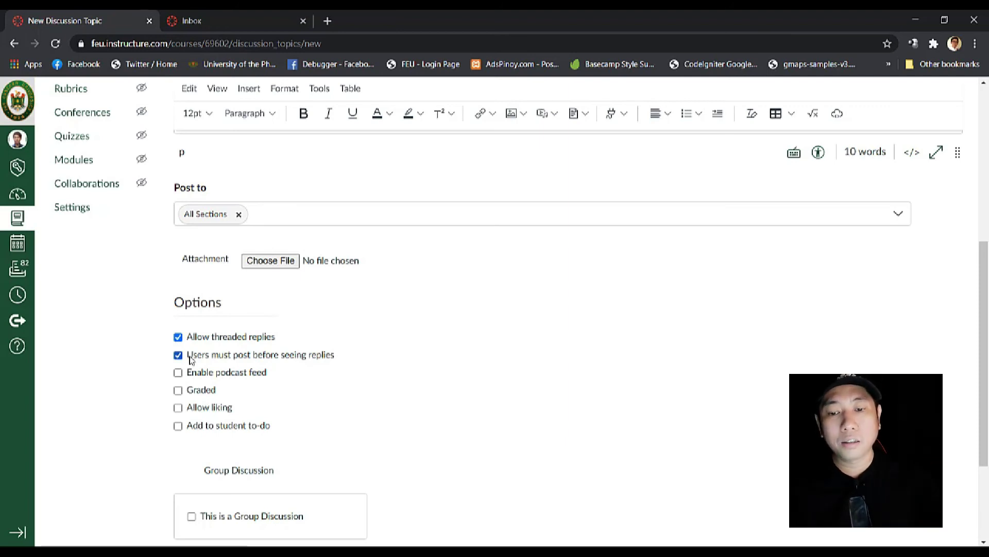
pyautogui.click(180, 392)
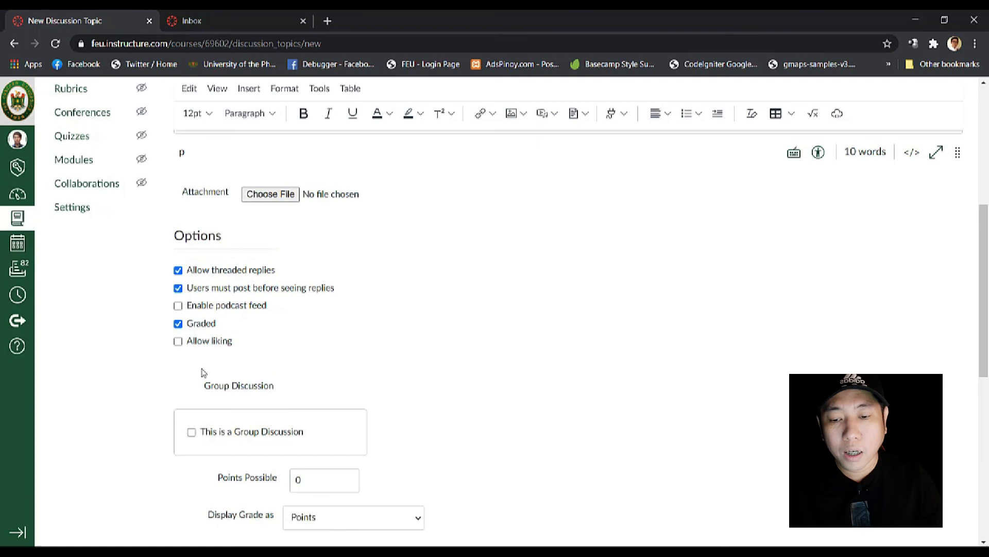
pyautogui.scroll(-4, 448, 347)
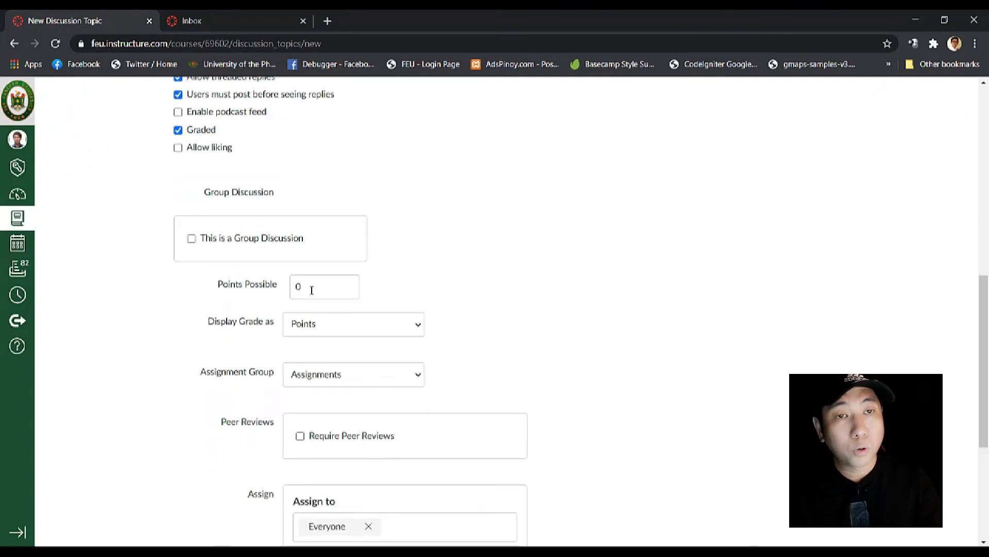
pyautogui.click(178, 130)
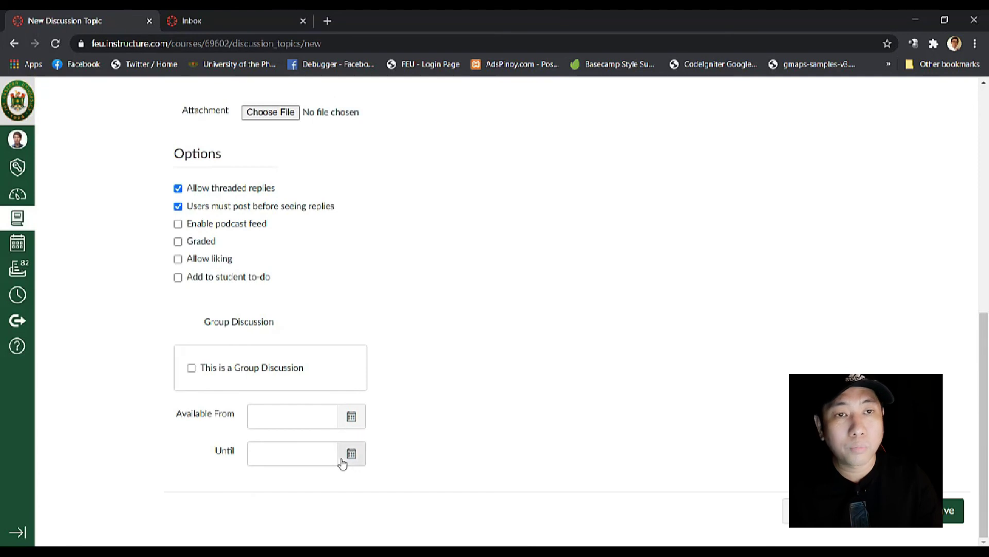
pyautogui.click(196, 242)
pyautogui.scroll(-4, 194, 243)
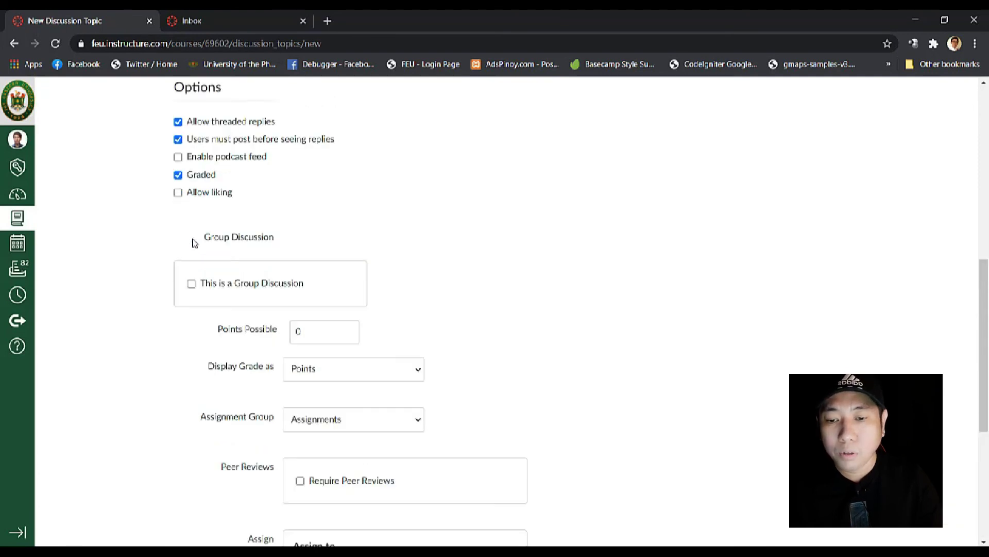
# Set the discussion's points possible to 100 and display its grade as Percentage.
pyautogui.doubleClick(313, 202)
pyautogui.write('100')
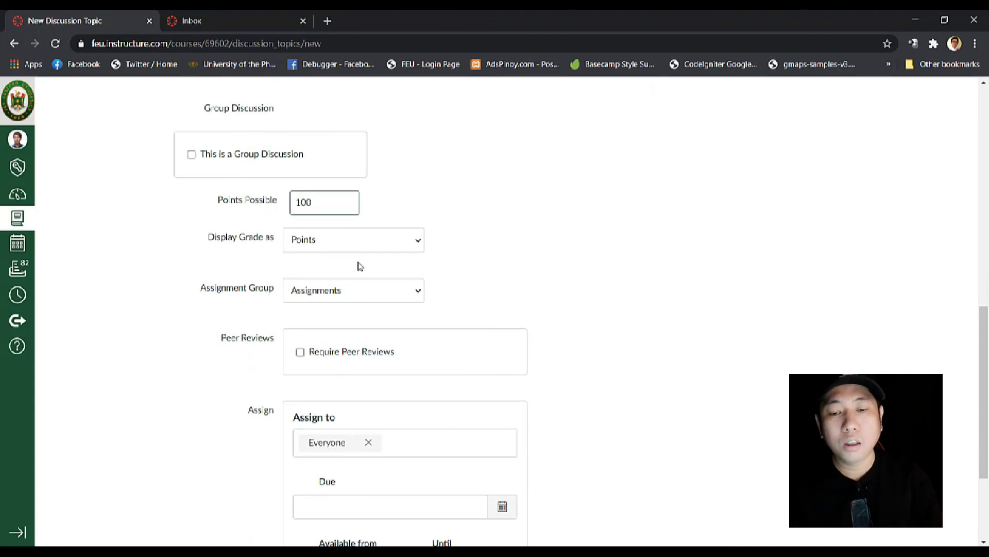
pyautogui.click(360, 243)
pyautogui.click(351, 257)
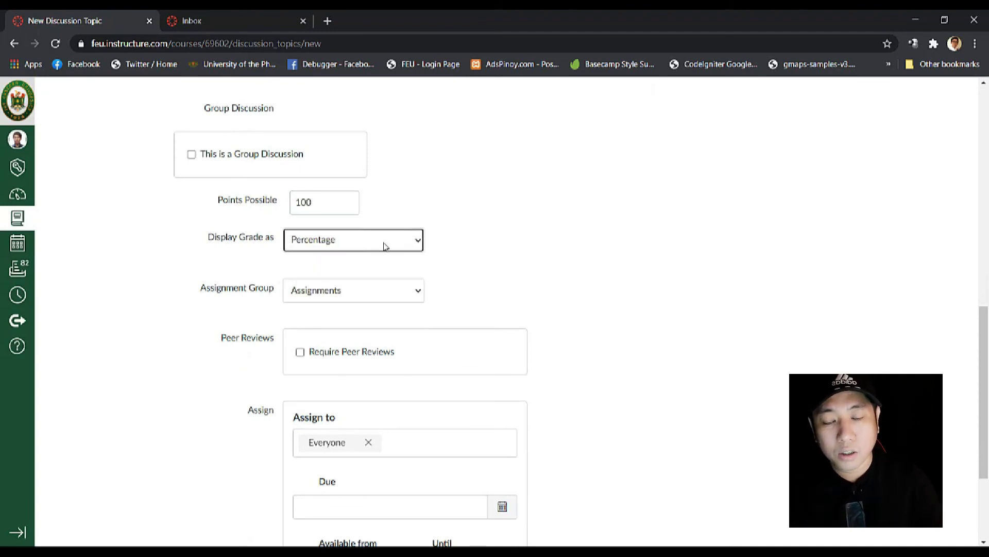
pyautogui.click(319, 242)
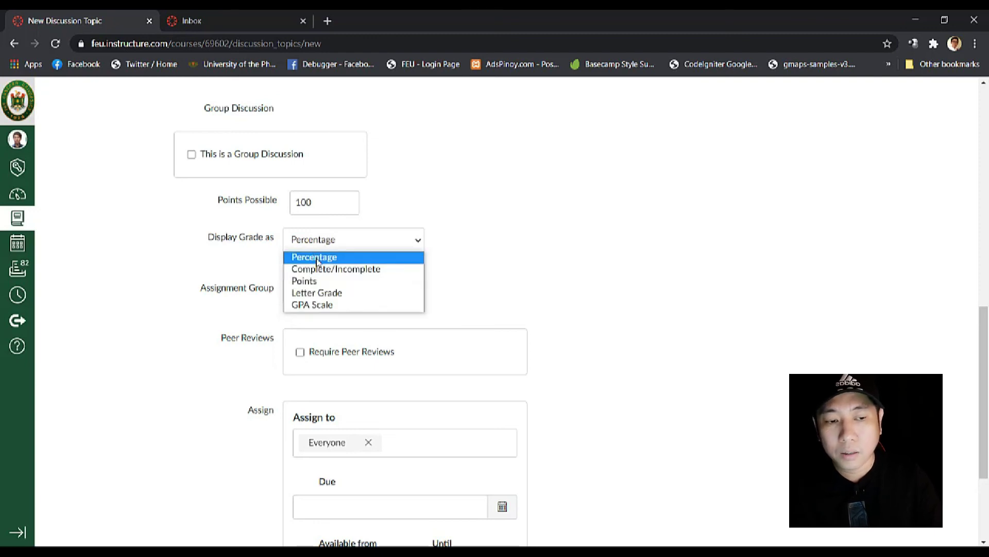
pyautogui.click(594, 252)
pyautogui.scroll(-3, 610, 280)
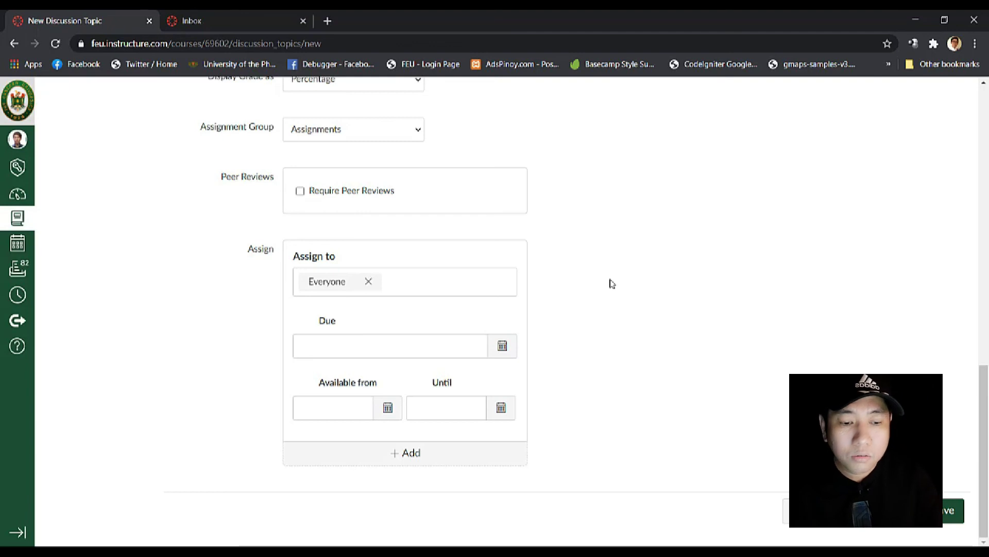
# Add several more blank assignment date sets to the discussion below the one for everyone.
pyautogui.scroll(10, 682, 369)
pyautogui.scroll(-10, 682, 369)
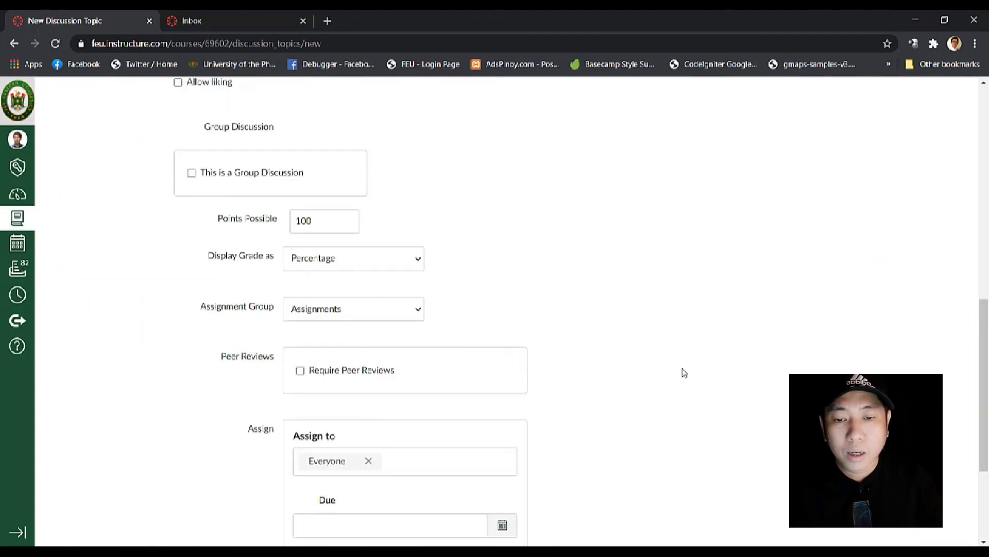
pyautogui.click(407, 452)
pyautogui.scroll(-4, 634, 481)
pyautogui.click(419, 455)
pyautogui.click(509, 459)
pyautogui.click(459, 453)
pyautogui.click(510, 459)
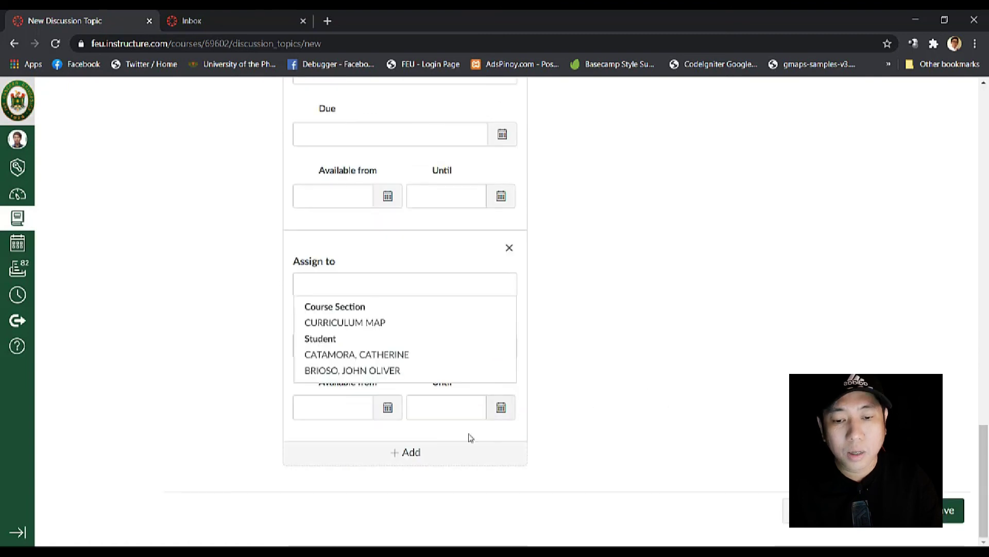
pyautogui.click(439, 453)
pyautogui.scroll(-2, 749, 369)
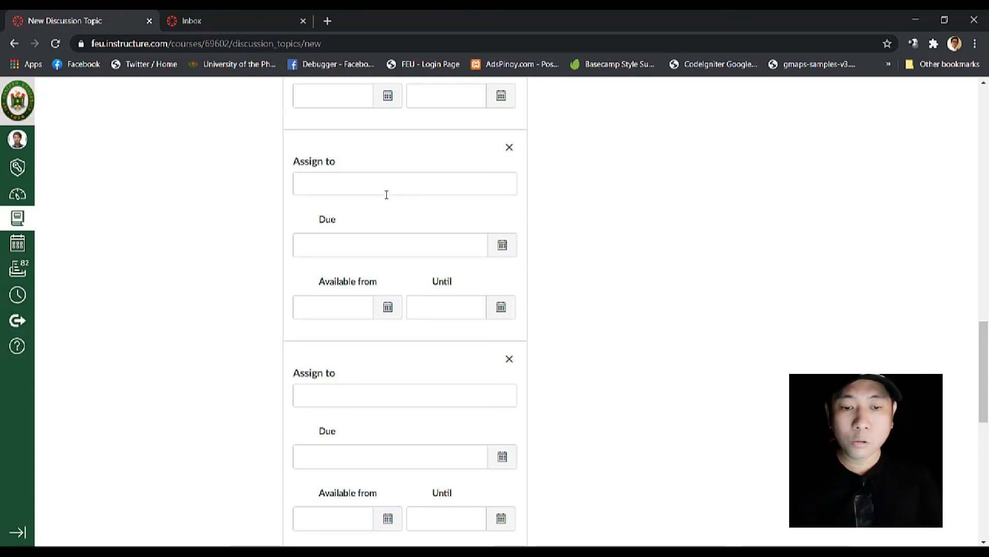
pyautogui.scroll(3, 710, 325)
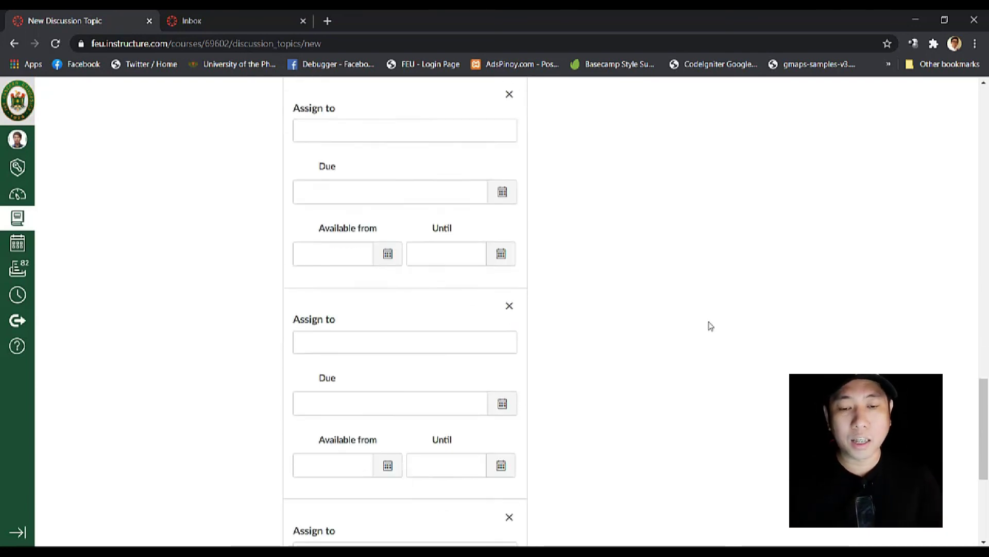
pyautogui.press('Down')
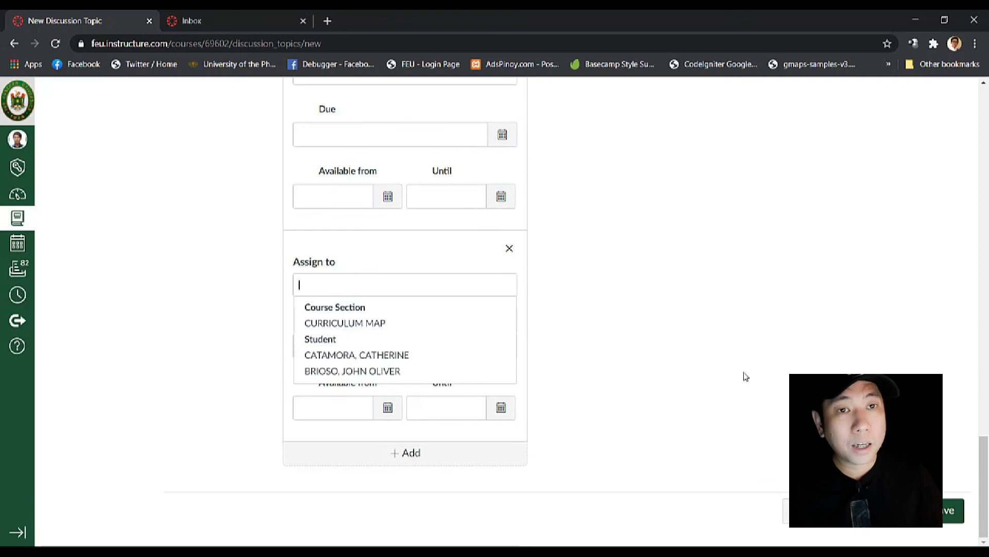
# Leave the new discussion without saving and return to the course's Discussions list.
pyautogui.scroll(15, 787, 404)
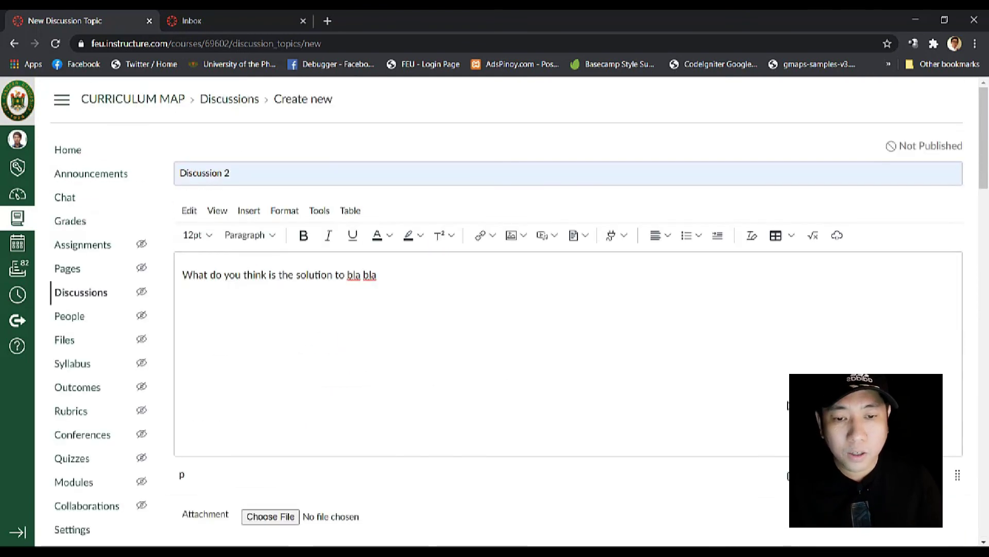
pyautogui.click(72, 292)
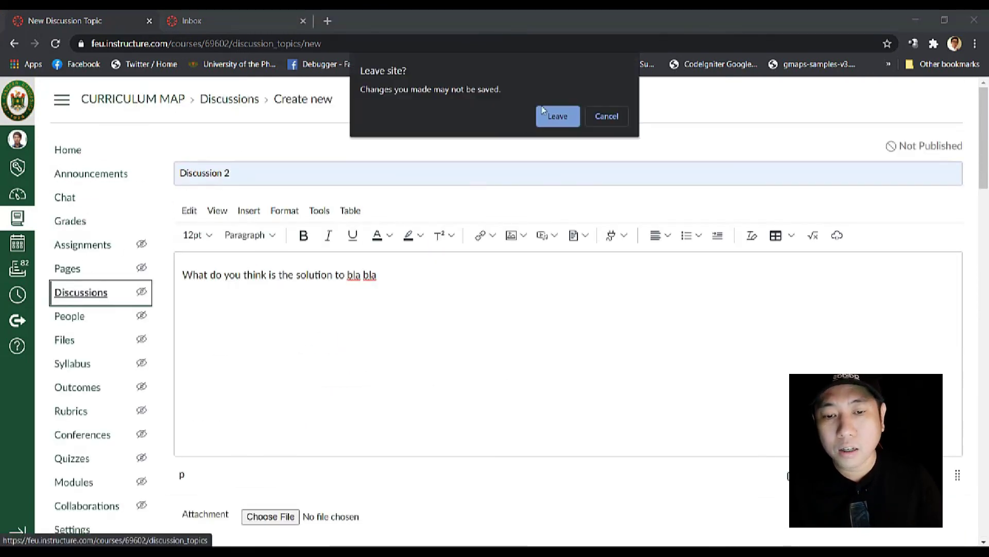
pyautogui.click(559, 116)
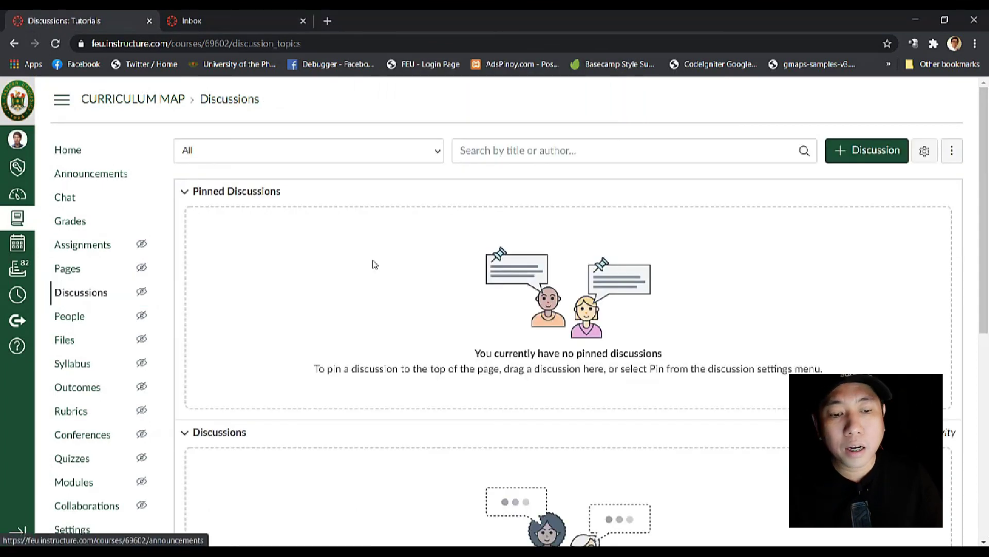